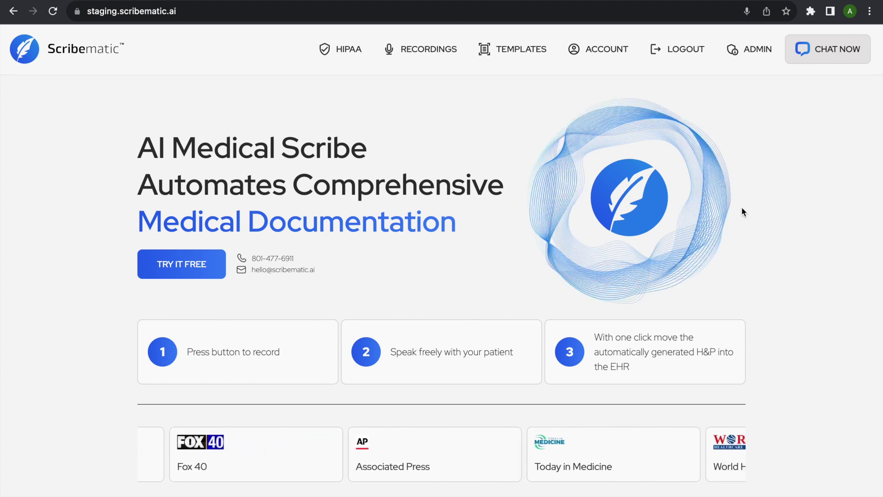
Go to the Outpatient Recordings page from the top navigation bar.
left_click(439, 50)
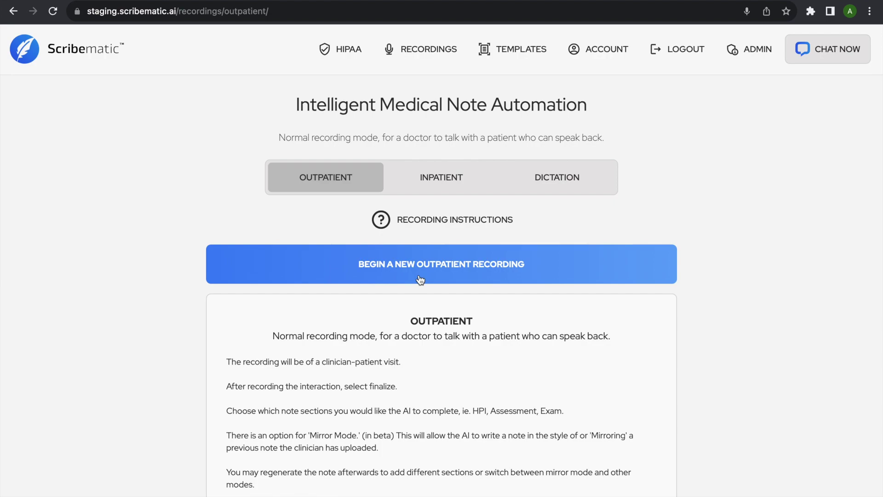
Create a new outpatient recording under the patient's name and start recording the visit.
left_click(419, 279)
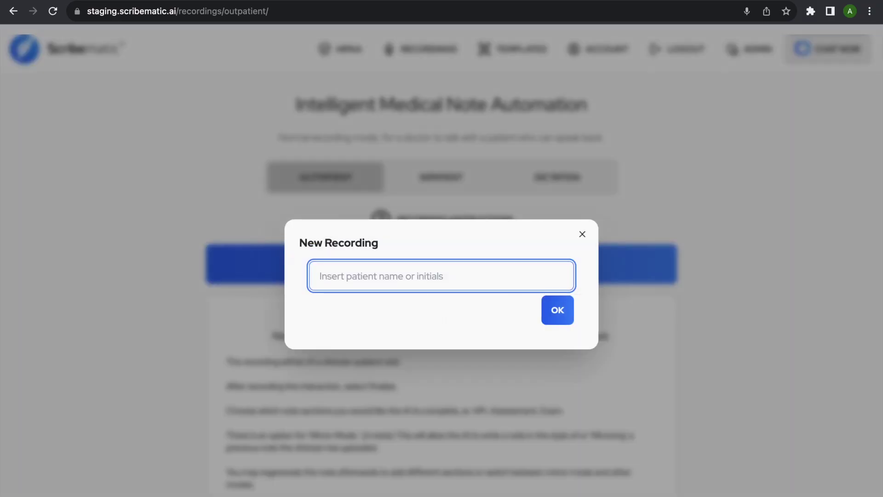
type("brandon")
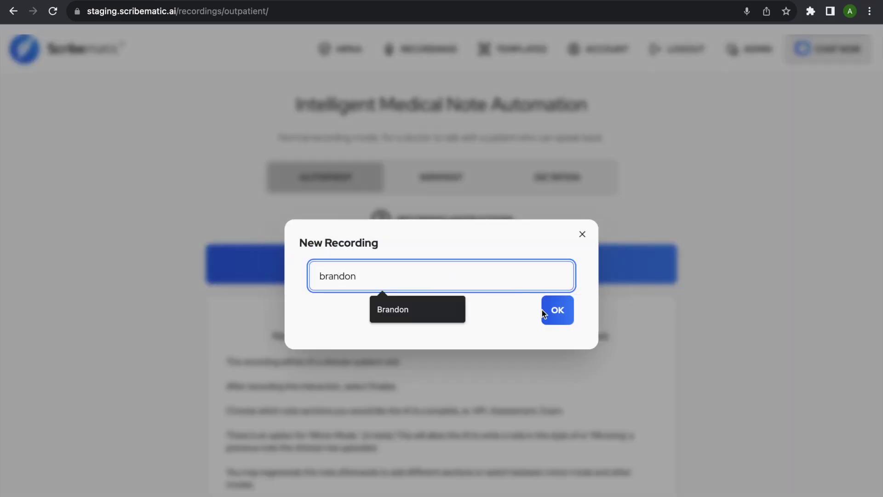
left_click(547, 313)
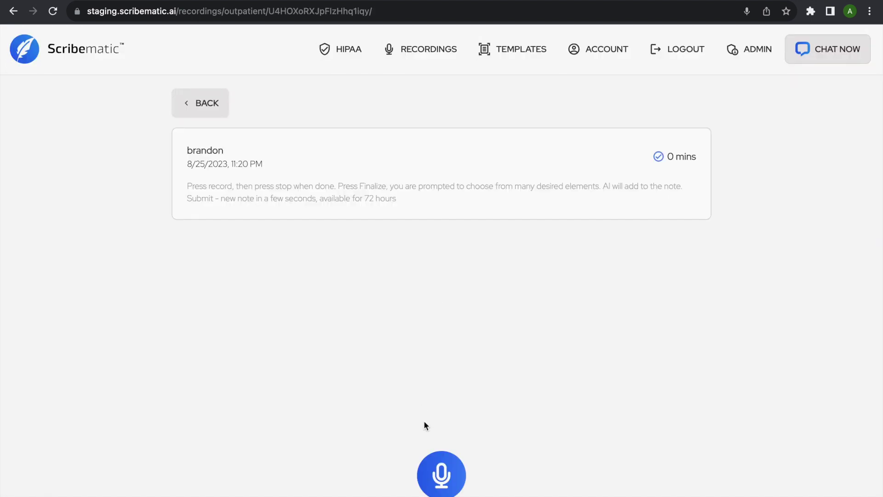
left_click(445, 473)
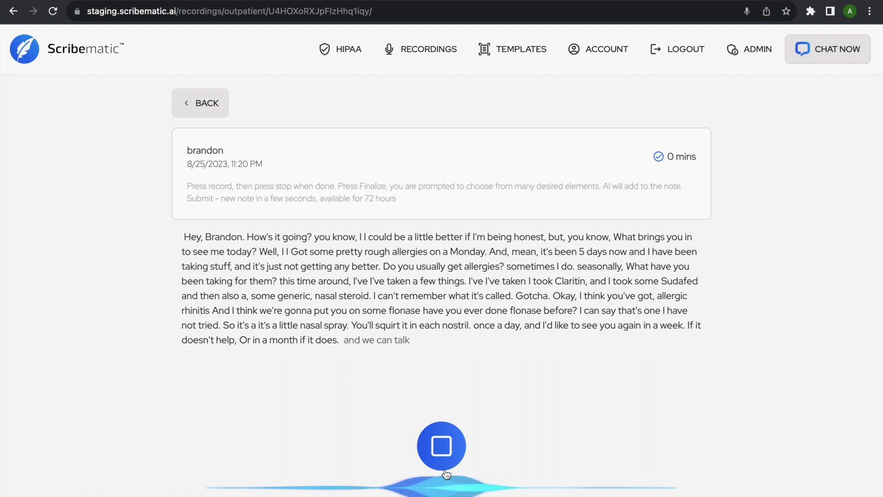
Stop the allergy visit recording at 2 minutes, after the follow-up plan is agreed.
left_click(443, 445)
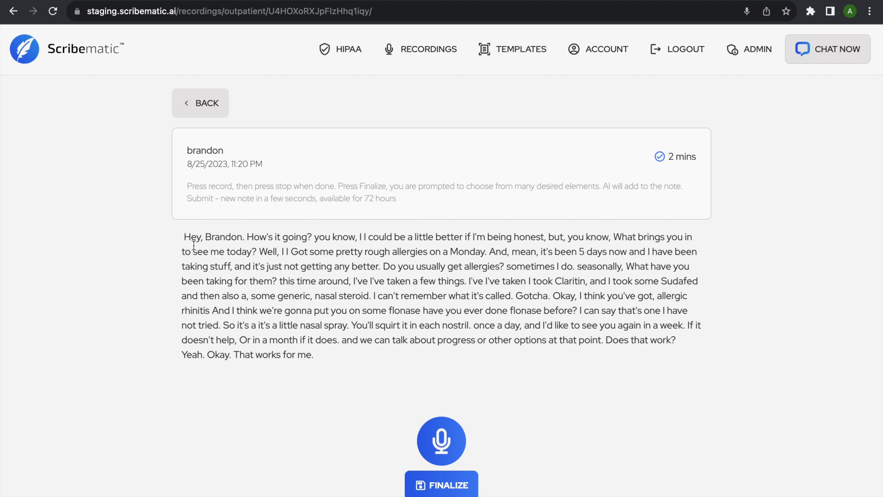
left_click_drag(183, 236, 339, 352)
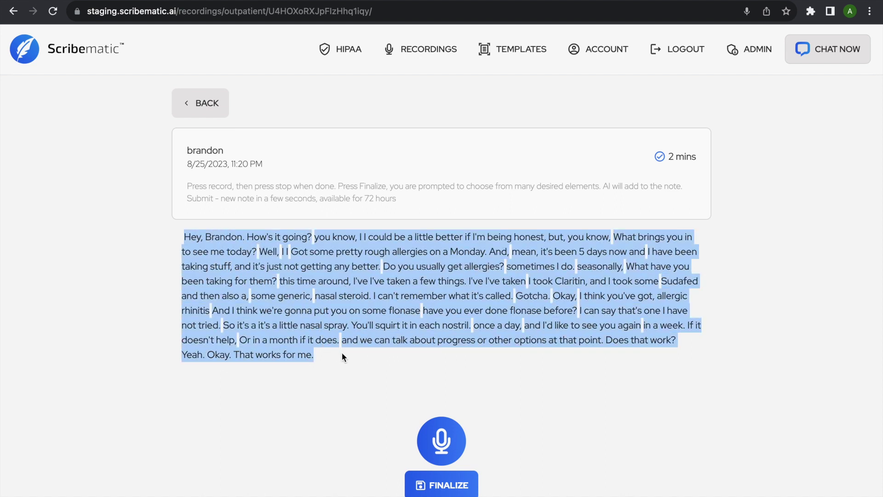
left_click(342, 352)
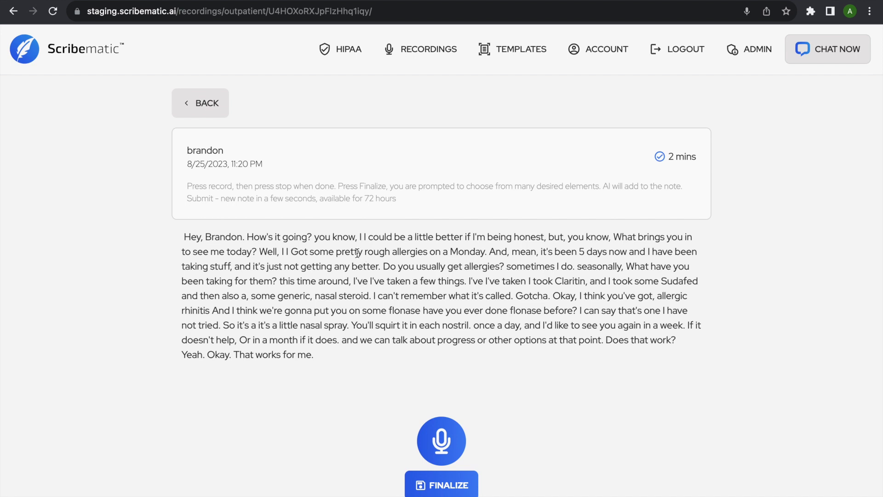
left_click_drag(357, 253, 463, 257)
left_click(481, 258)
In Finalize Recording, set pronouns to he/him and uncheck Relevant Medications.
left_click(432, 491)
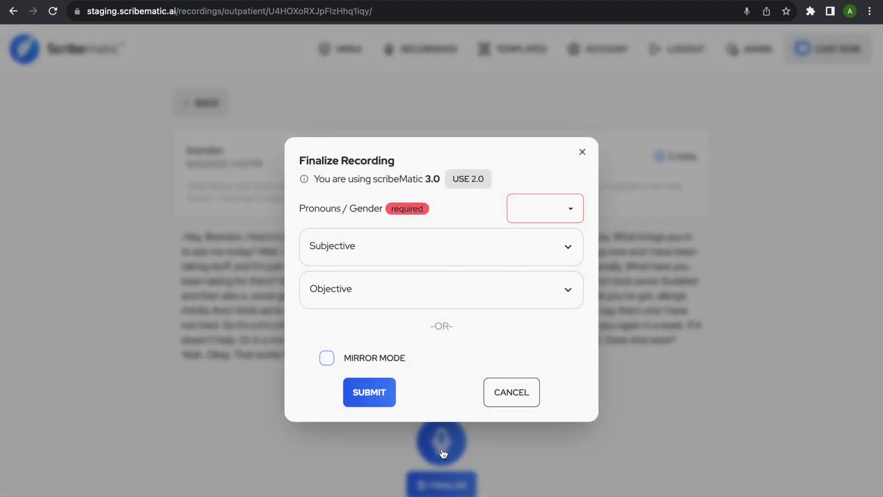
left_click(542, 212)
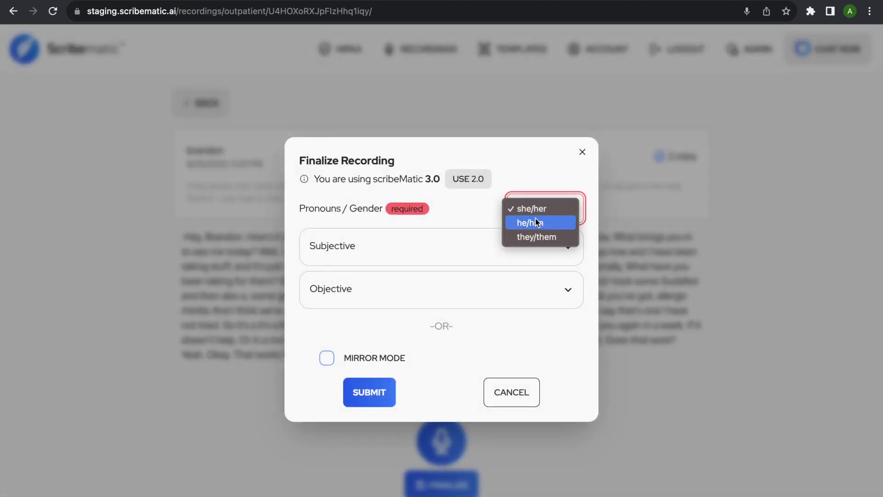
left_click(535, 222)
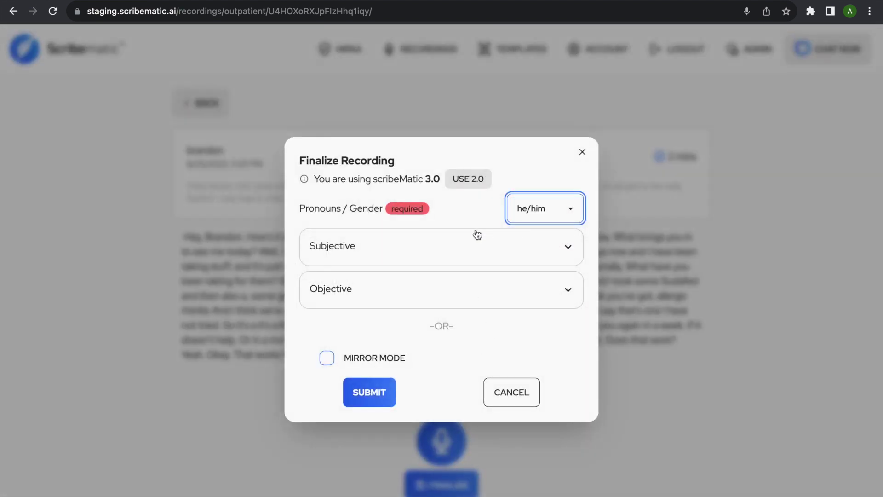
left_click(423, 244)
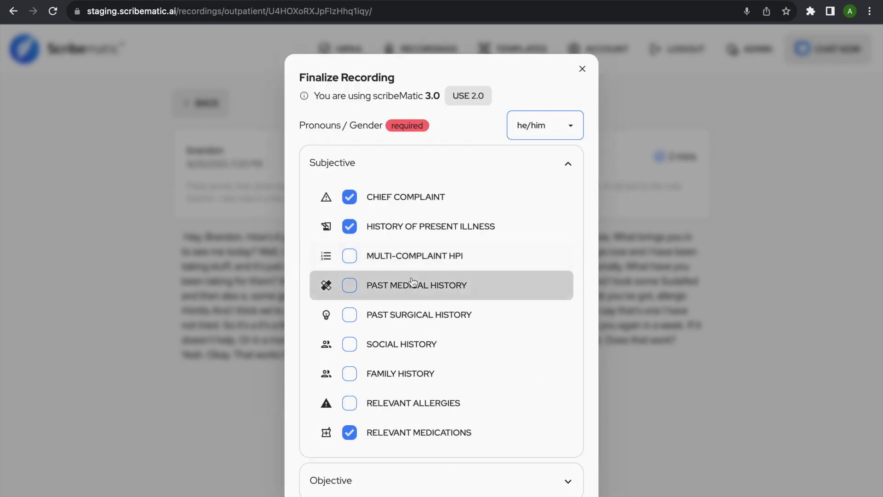
scroll(406, 350, "down", 1)
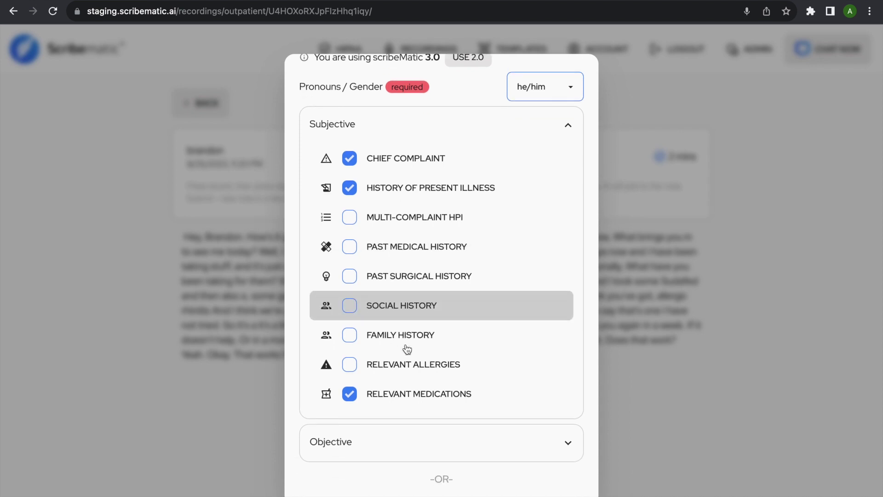
left_click(396, 446)
scroll(408, 404, "down", 4)
scroll(408, 404, "up", 4)
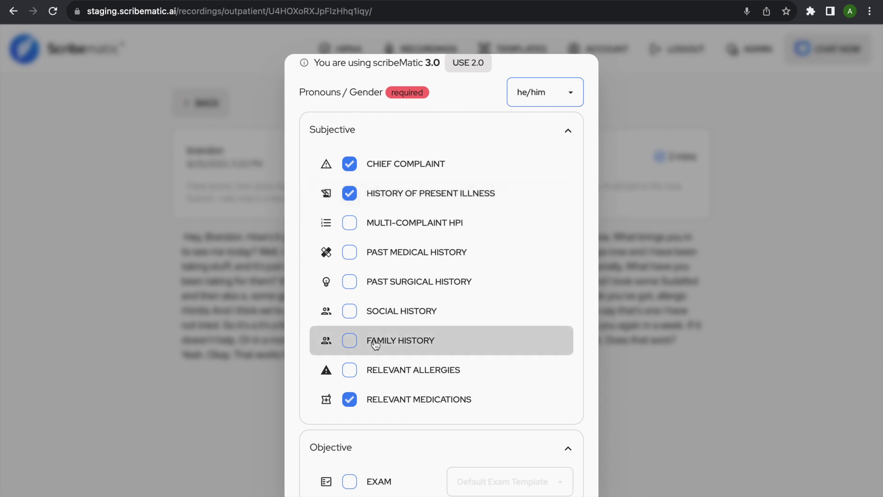
left_click(354, 397)
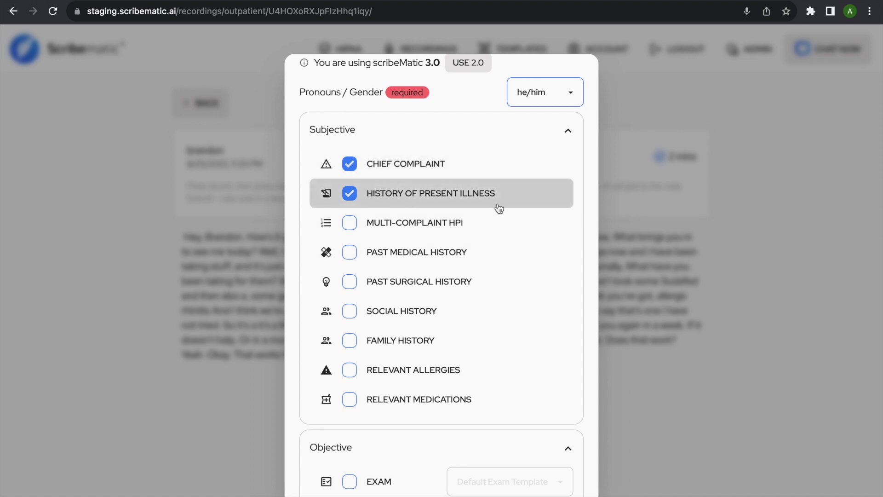
Try Multi-Complaint HPI in place of History of Present Illness, then revert to History of Present Illness.
left_click(350, 194)
left_click(350, 223)
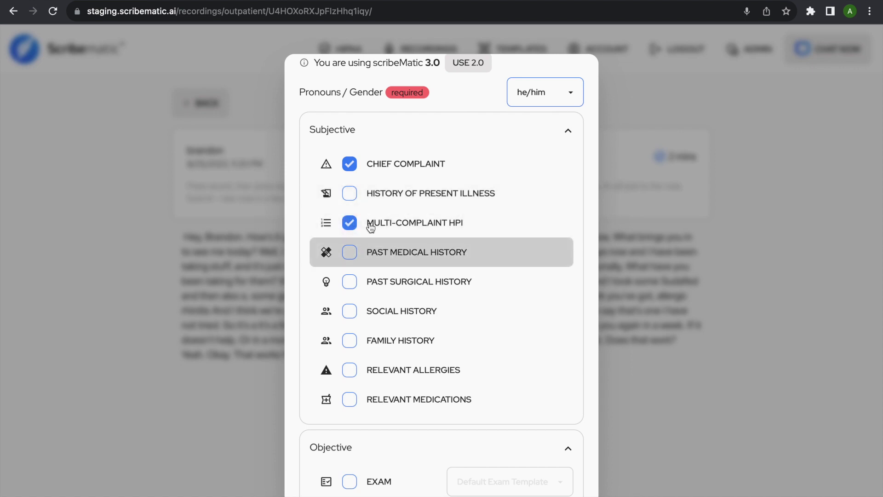
left_click(350, 223)
left_click(350, 194)
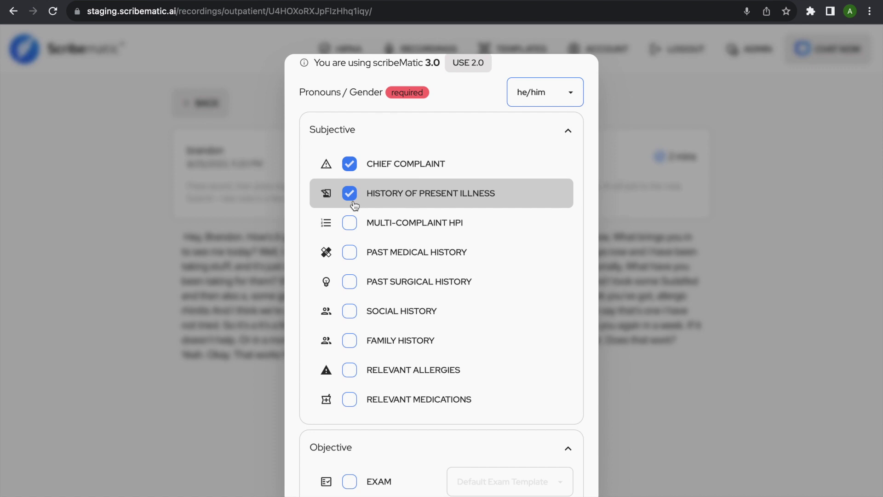
left_click(350, 196)
left_click(350, 222)
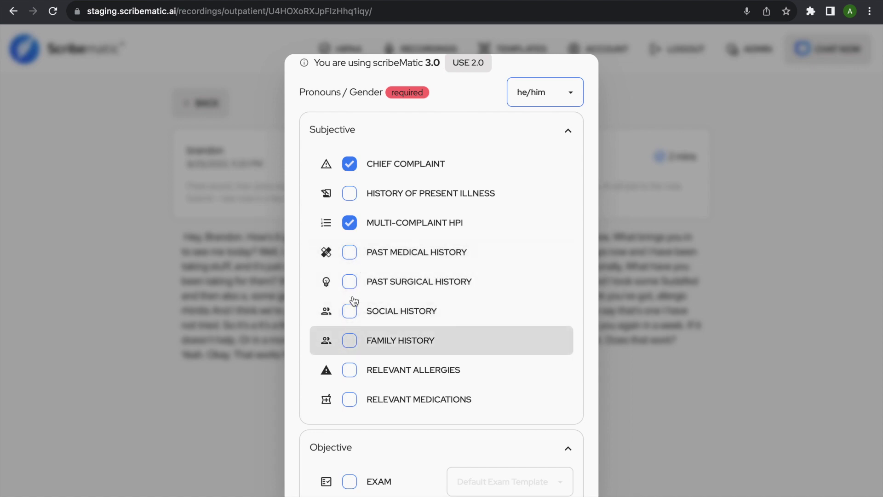
left_click(349, 223)
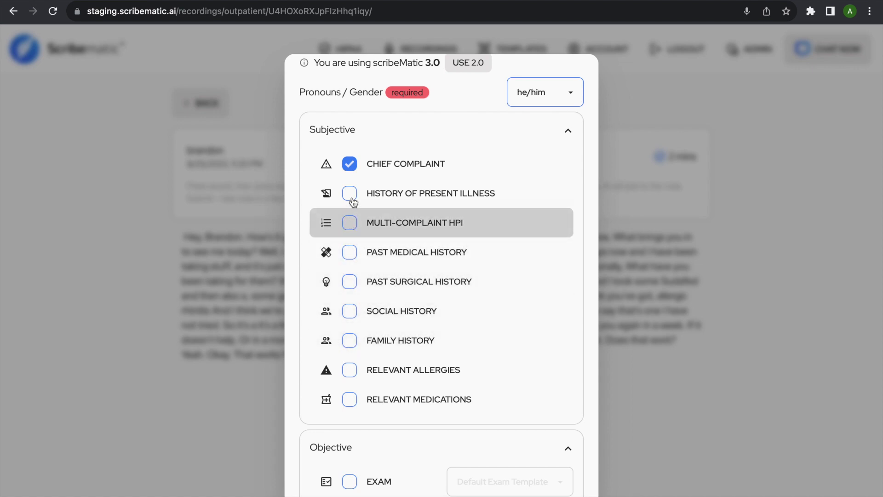
left_click(350, 197)
Confirm Assessment and Plan are checked and submit to generate the note.
scroll(355, 290, "down", 5)
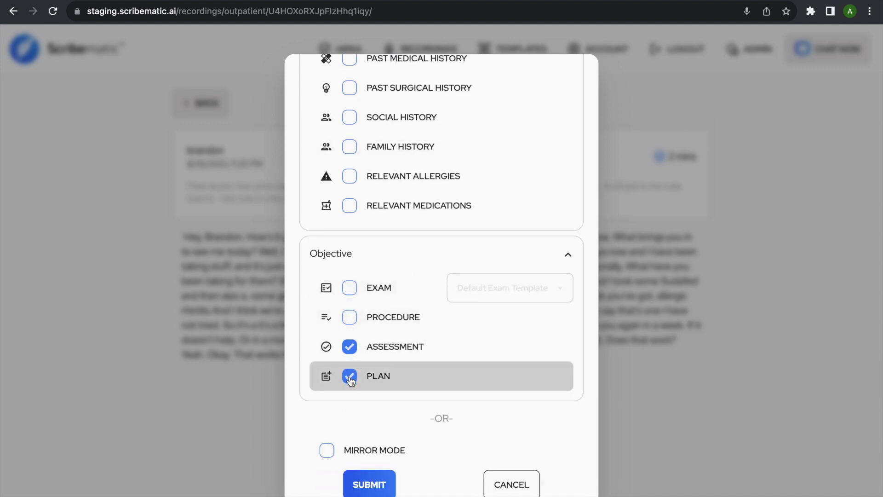
scroll(359, 421, "down", 1)
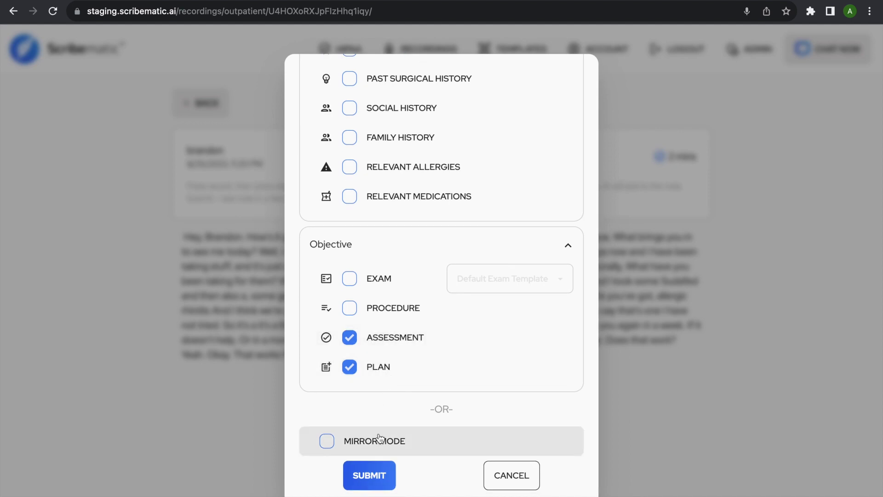
left_click(369, 478)
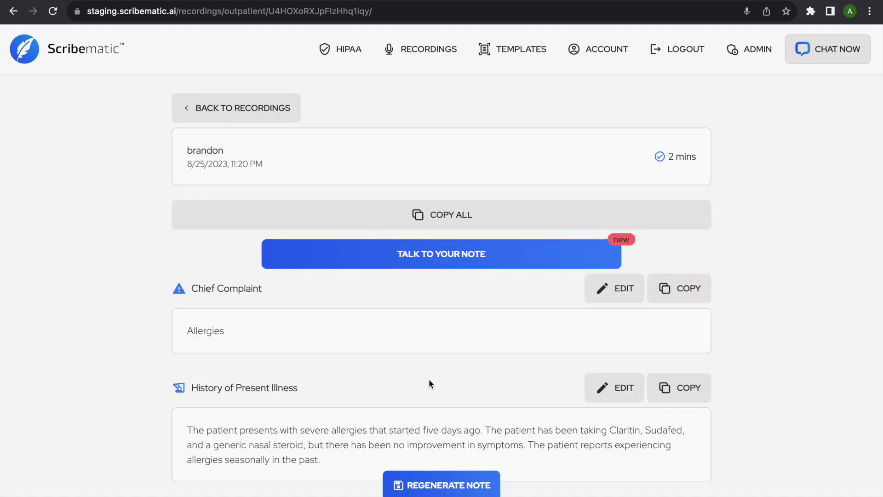
Review the generated note down to the Allergic rhinitis Flonase plan, then switch to the text editor.
scroll(429, 381, "down", 2)
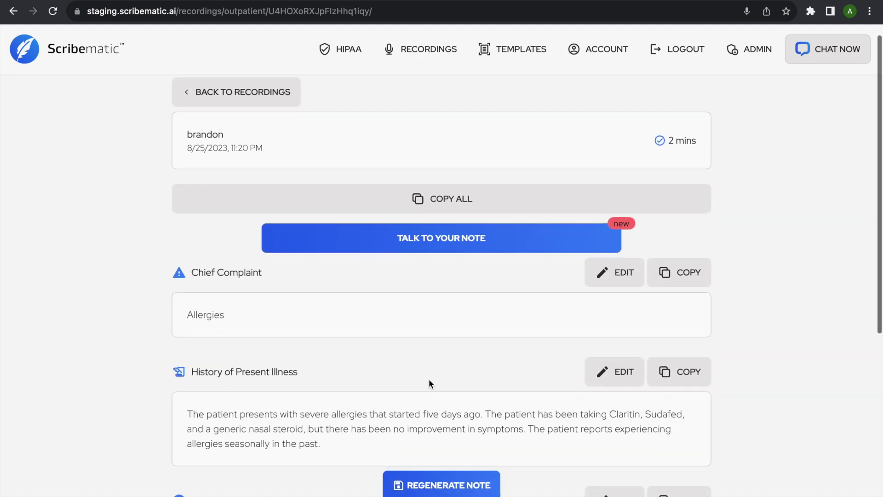
scroll(432, 327, "down", 1)
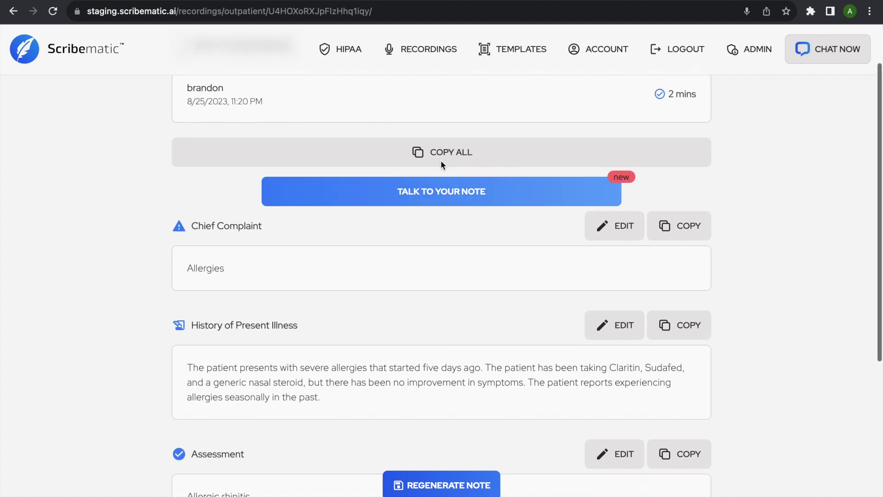
scroll(219, 274, "down", 3)
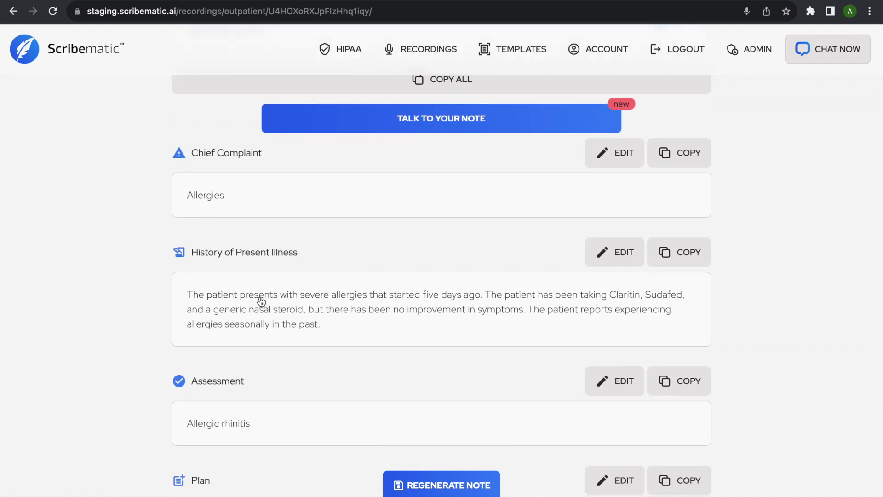
scroll(331, 312, "down", 1)
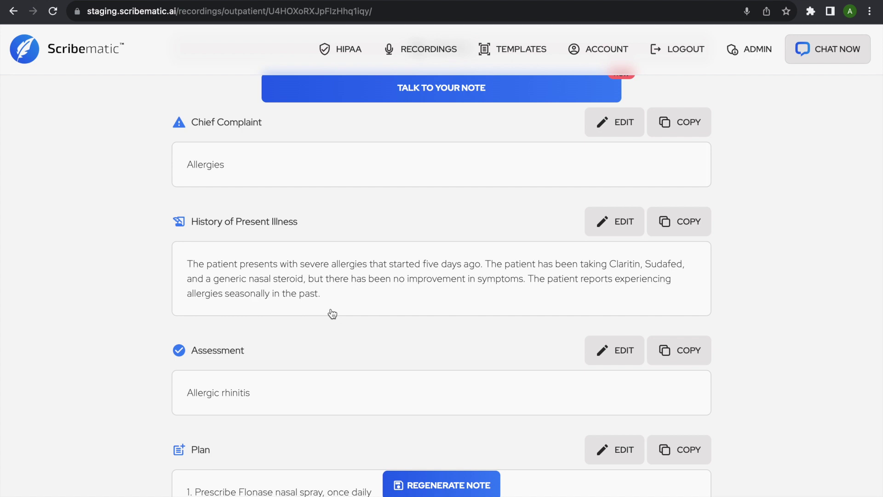
scroll(332, 314, "down", 1)
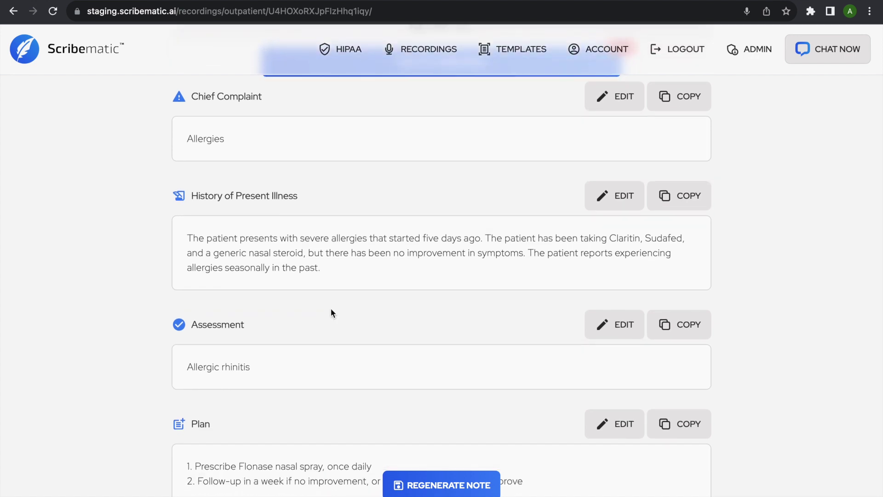
scroll(331, 310, "down", 2)
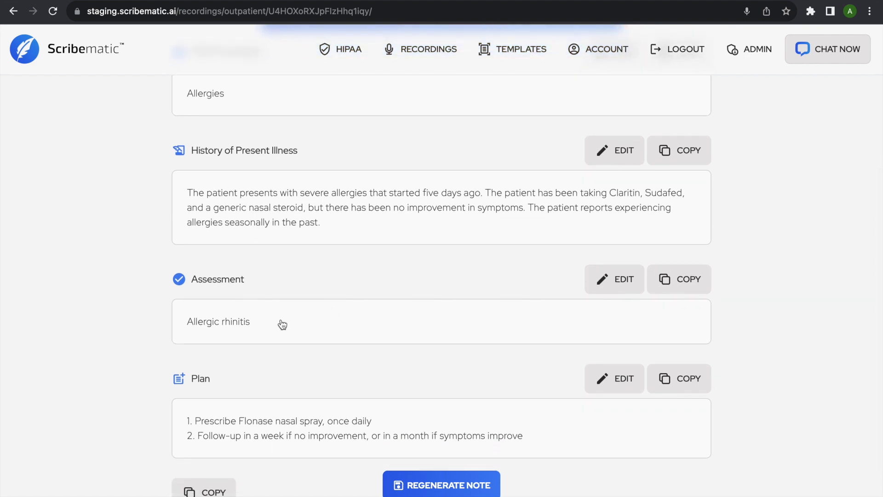
scroll(282, 324, "down", 1)
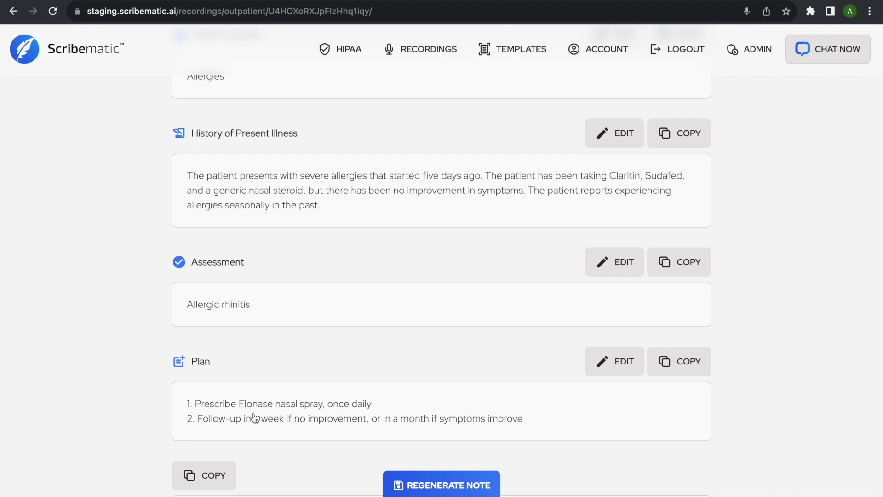
scroll(254, 418, "up", 10)
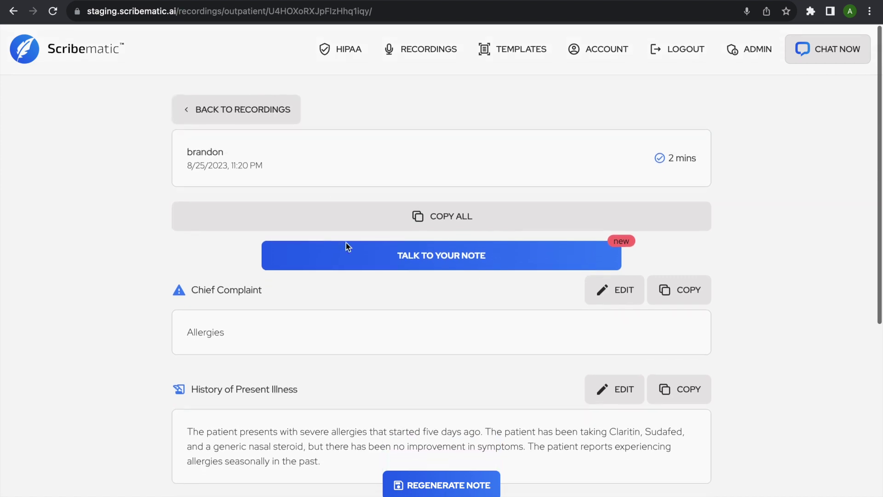
key("ctrl+Left")
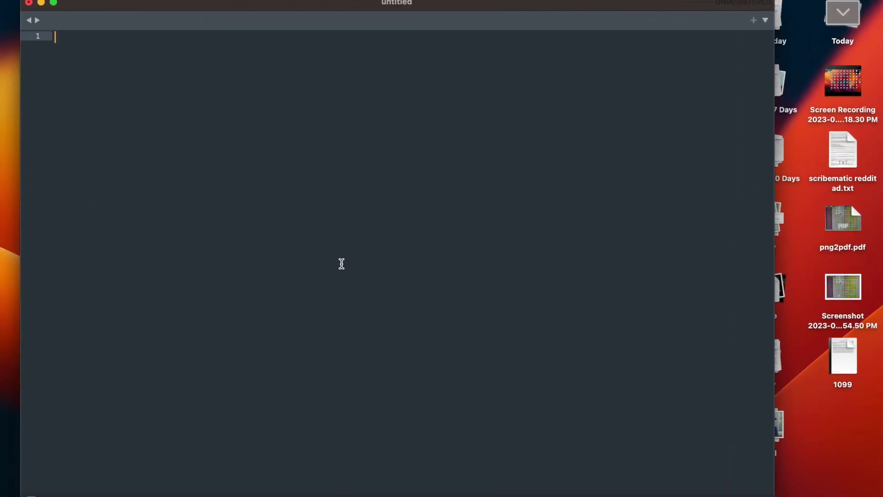
Copy the entire note and paste it into the untitled Sublime Text file.
key("ctrl+Right")
scroll(414, 221, "down", 1)
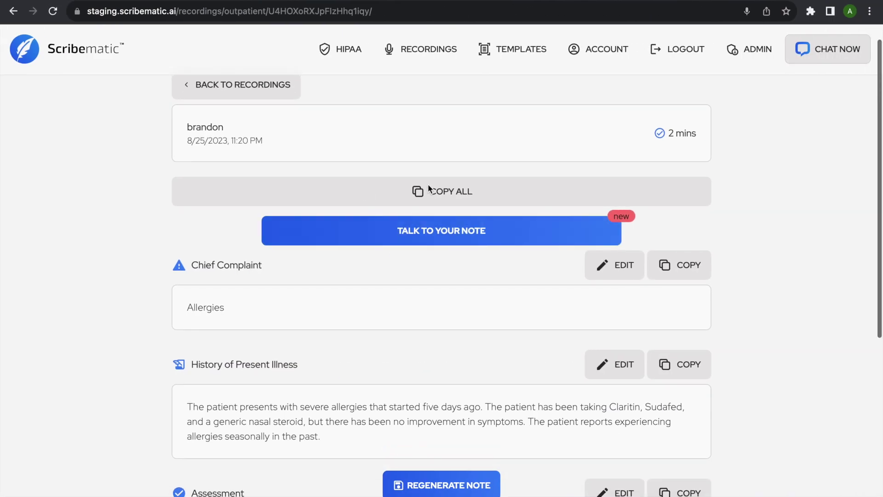
left_click(429, 190)
key("ctrl+Left")
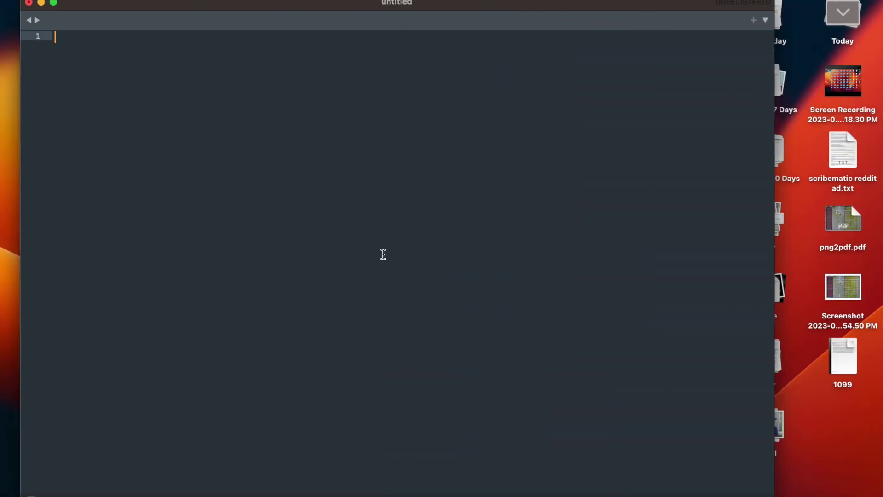
key("super+v")
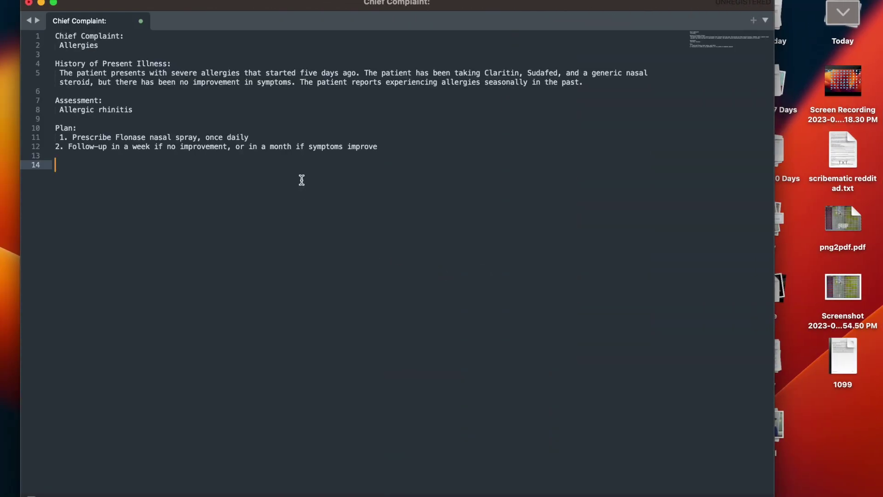
Back in Scribematic, open History of Present Illness in the Edit Note dialog.
key("ctrl+Right")
scroll(342, 317, "down", 5)
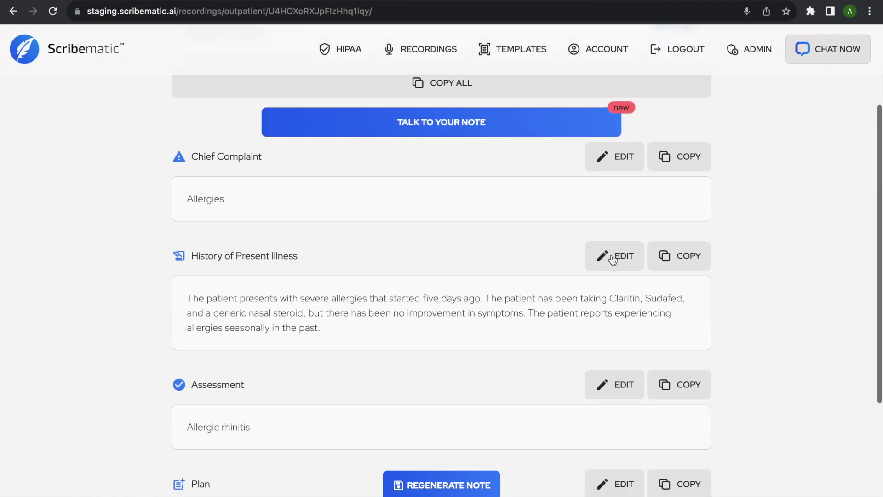
left_click(614, 259)
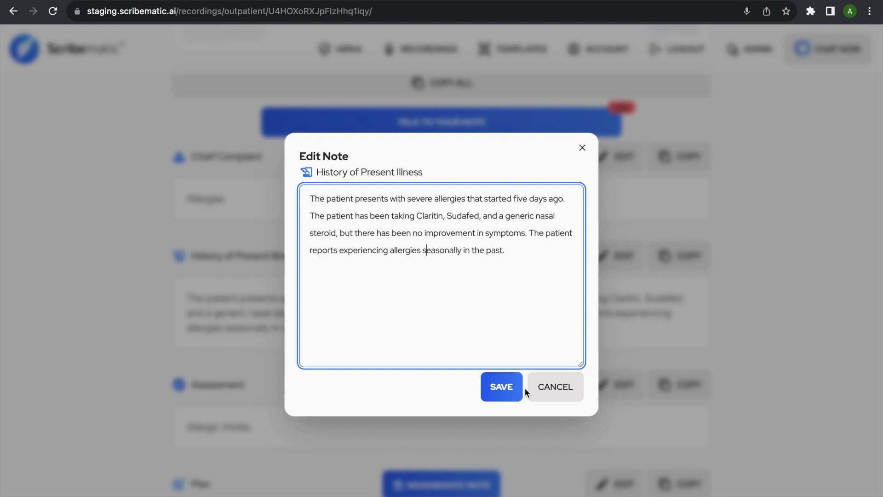
Save the History of Present Illness edit and copy the Plan section's text.
left_click(501, 386)
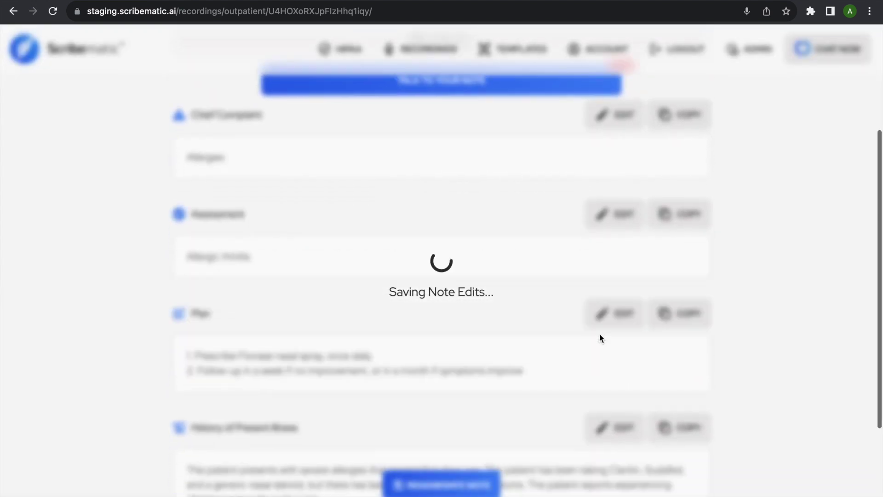
left_click(680, 314)
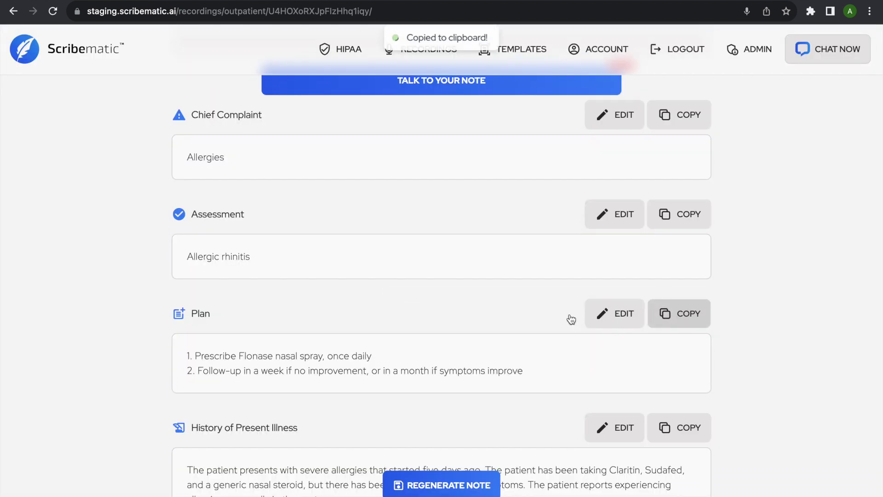
scroll(506, 309, "up", 4)
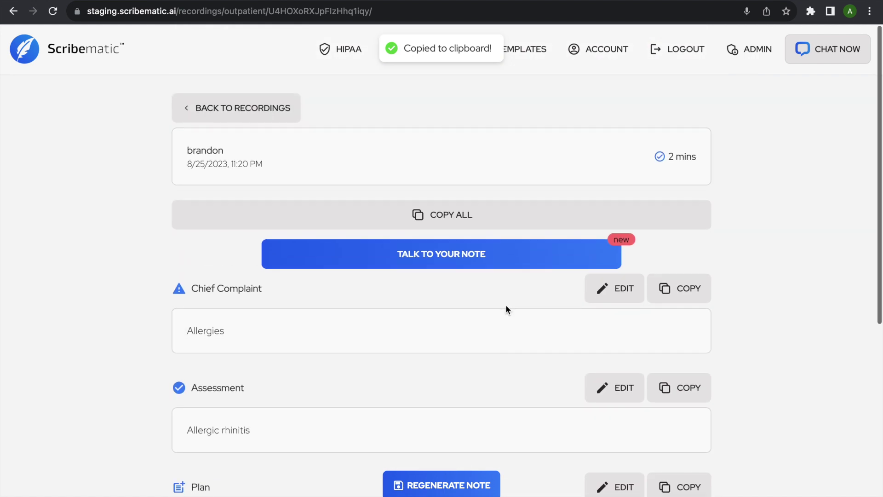
scroll(384, 368, "down", 5)
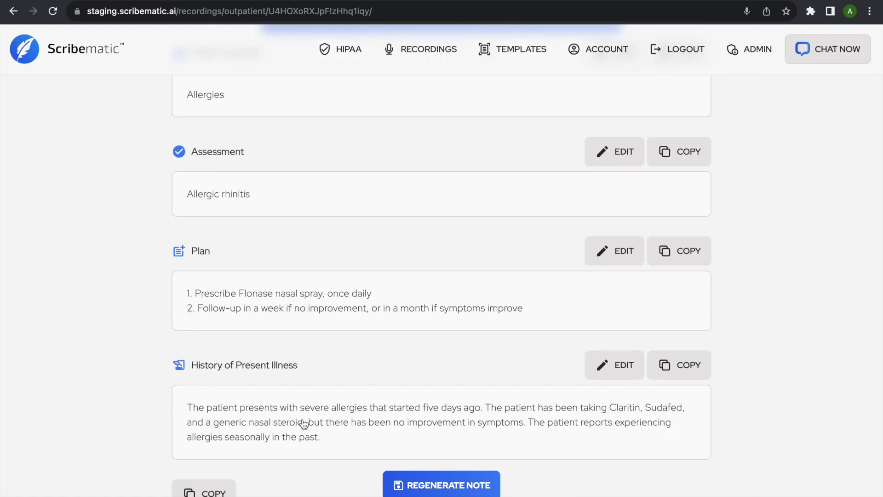
scroll(303, 423, "down", 1)
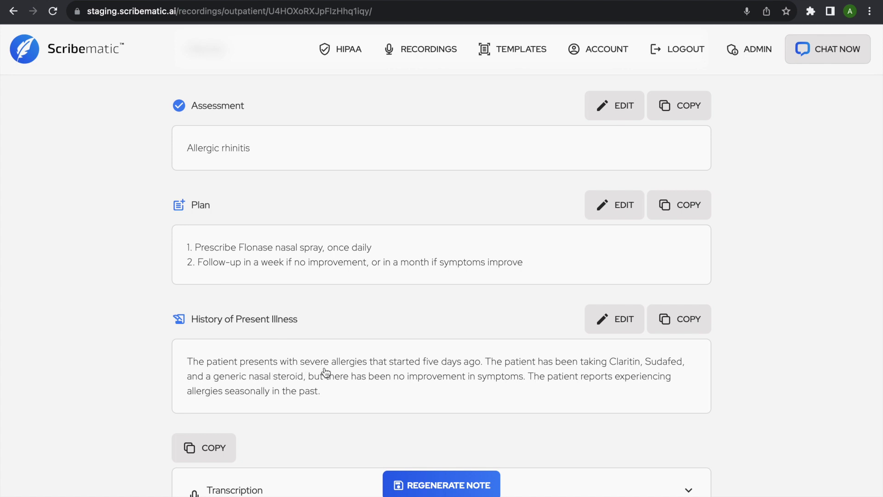
scroll(309, 371, "down", 1)
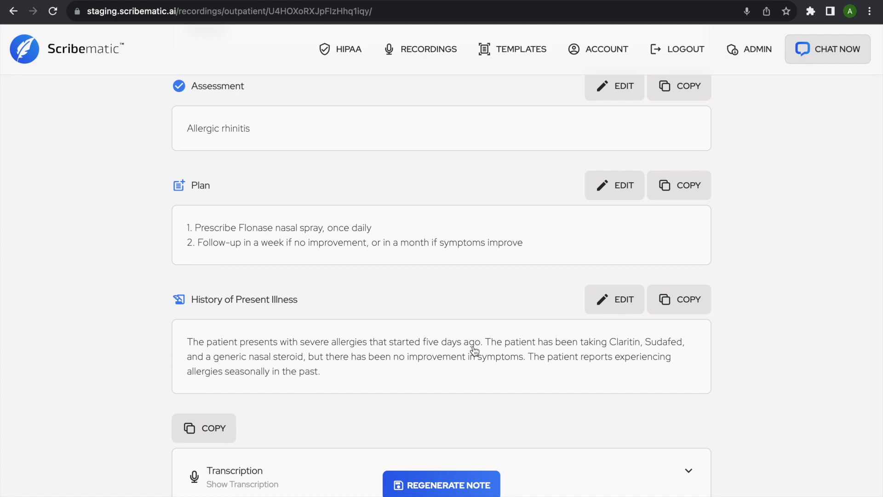
scroll(474, 351, "up", 6)
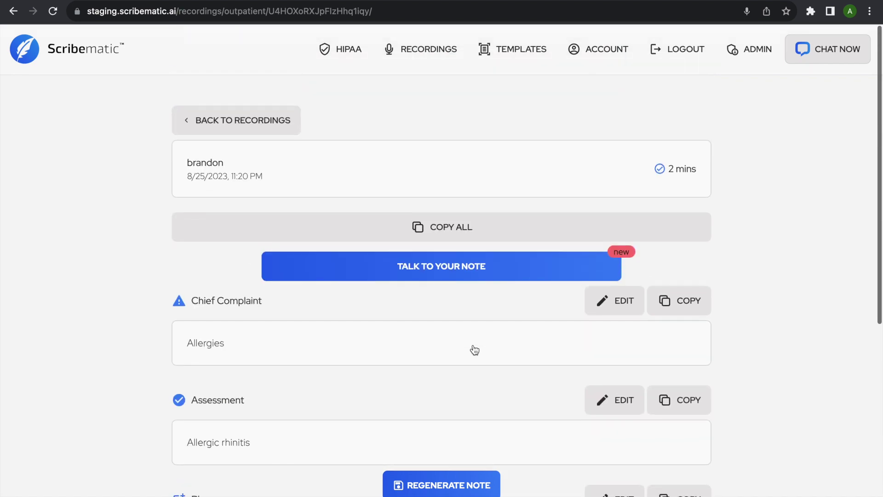
Use Talk to Your Note to change the allergy onset to a month ago.
left_click(466, 258)
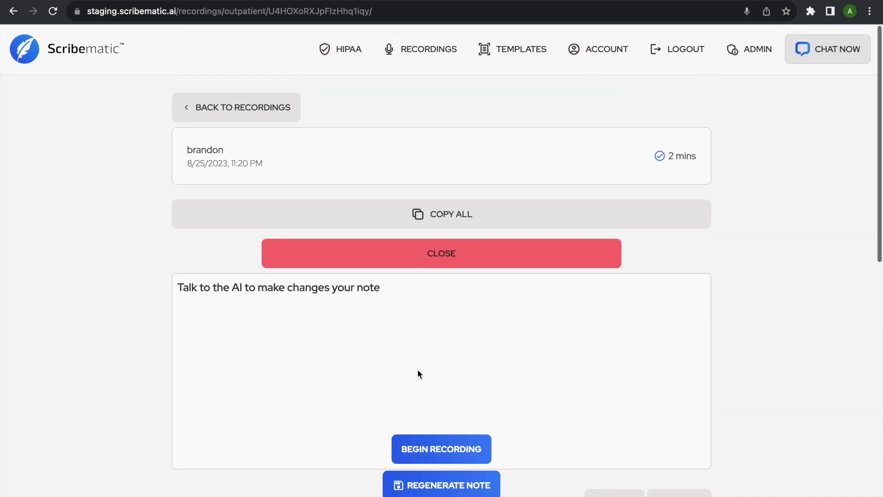
scroll(460, 359, "down", 2)
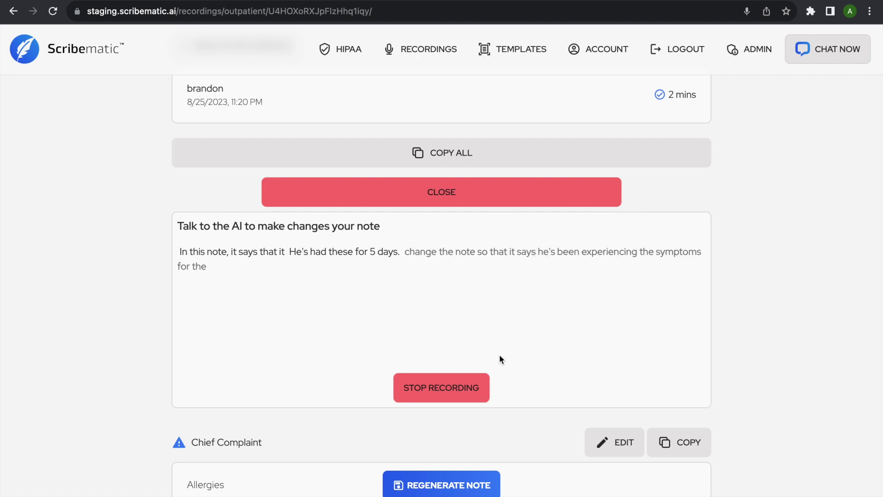
left_click(465, 389)
left_click(467, 388)
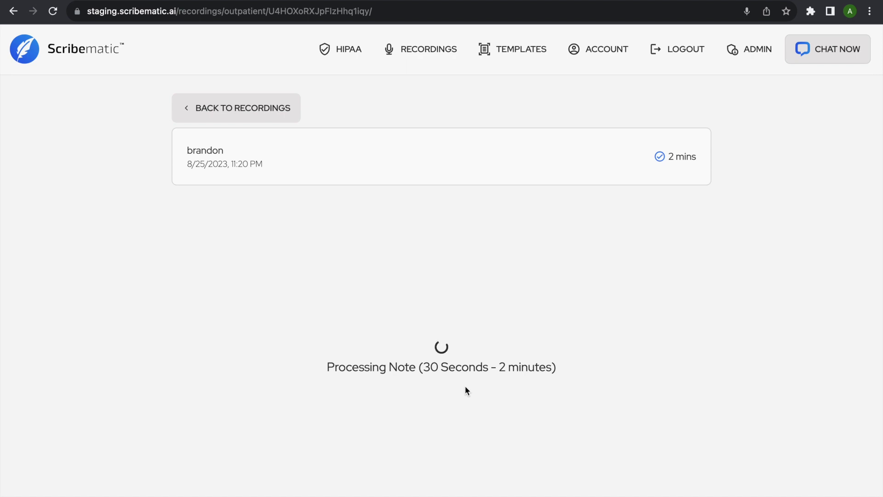
scroll(465, 389, "down", 7)
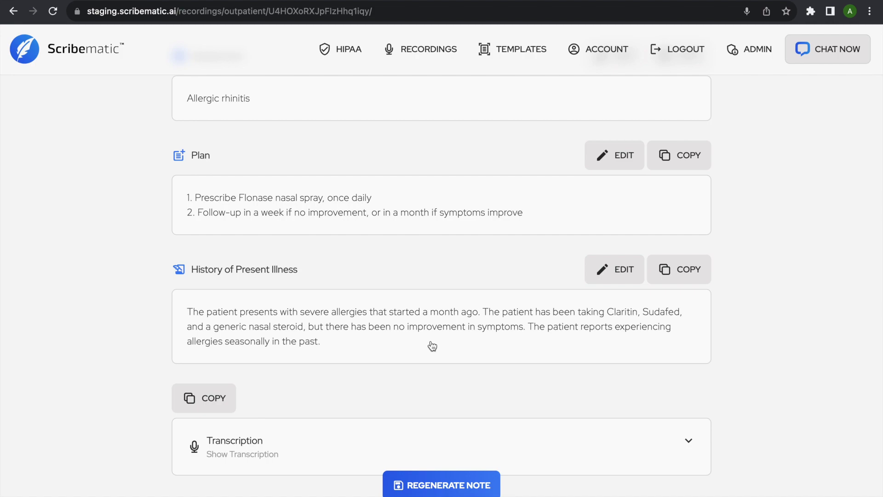
Regenerate the note with Past Medical History ticked under Subjective.
left_click(423, 486)
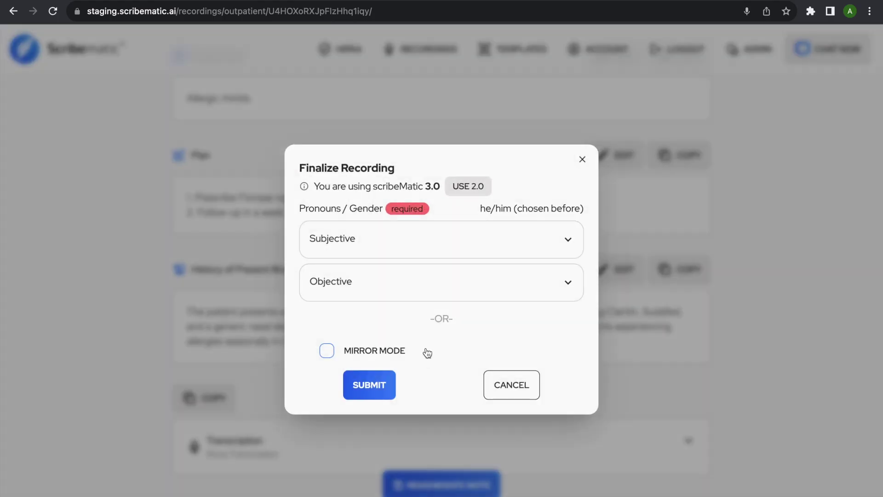
left_click(432, 246)
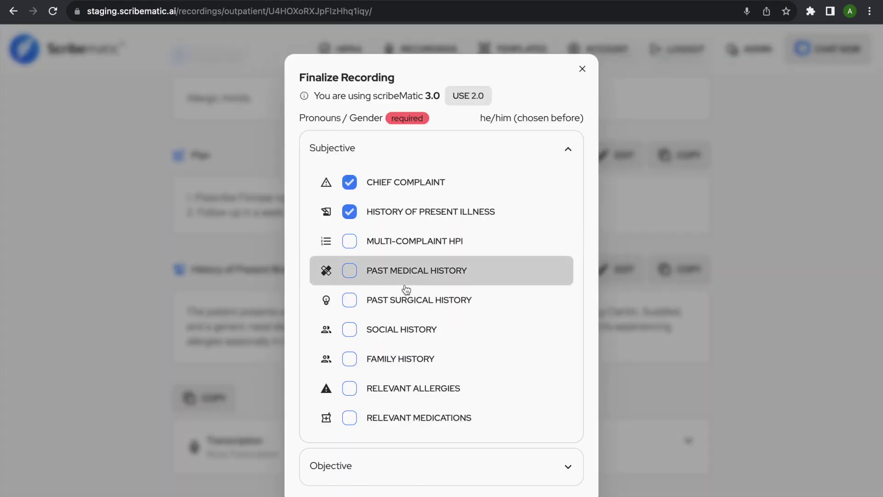
left_click(350, 272)
scroll(364, 327, "down", 1)
scroll(363, 317, "down", 3)
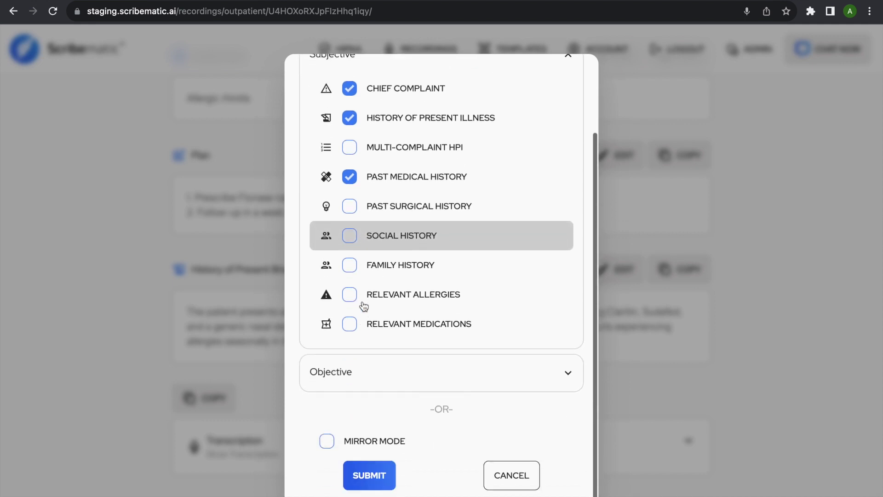
left_click(368, 473)
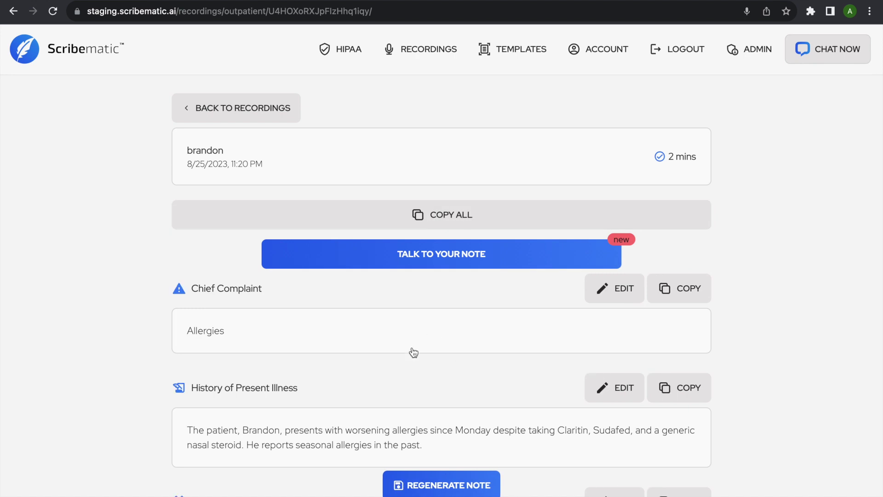
scroll(449, 401, "down", 3)
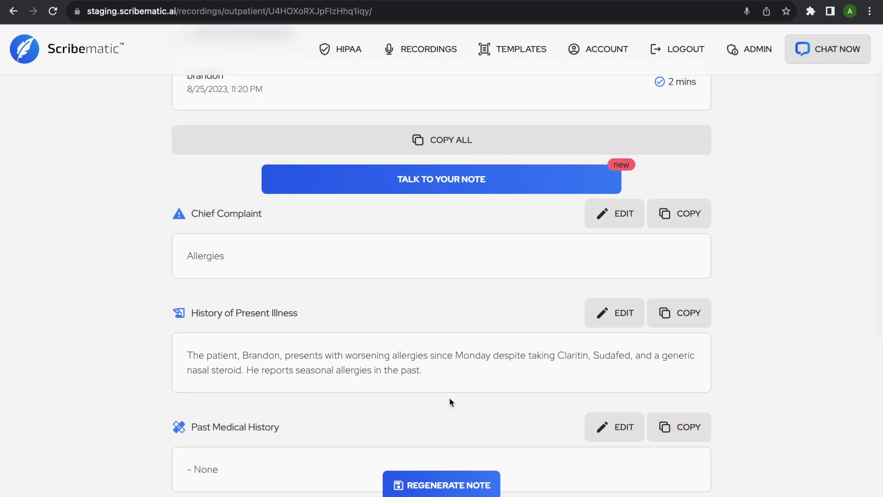
scroll(449, 397, "down", 1)
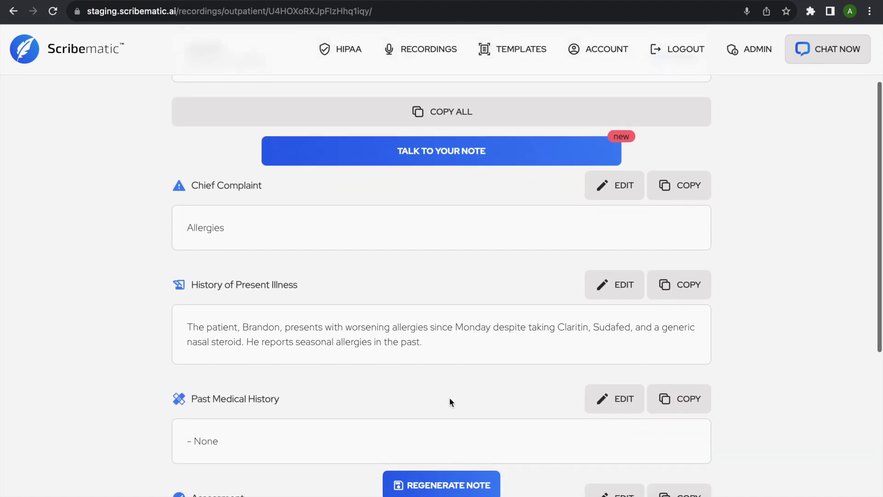
scroll(448, 398, "up", 3)
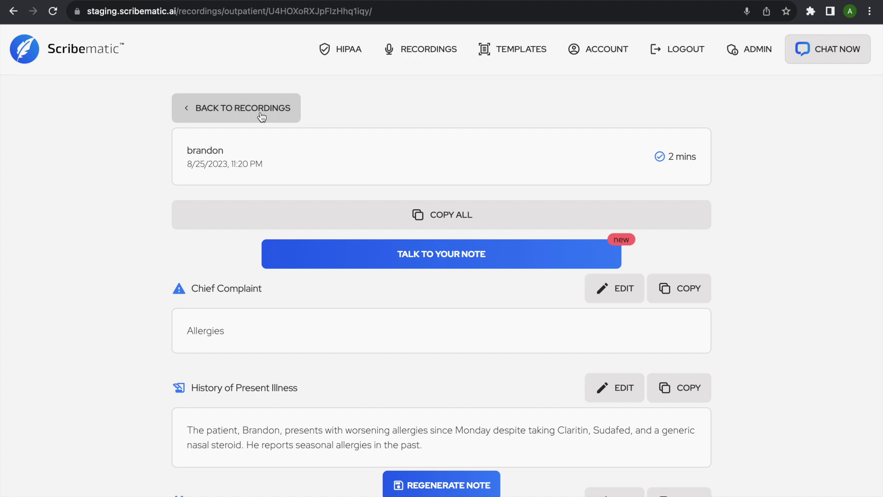
left_click(261, 115)
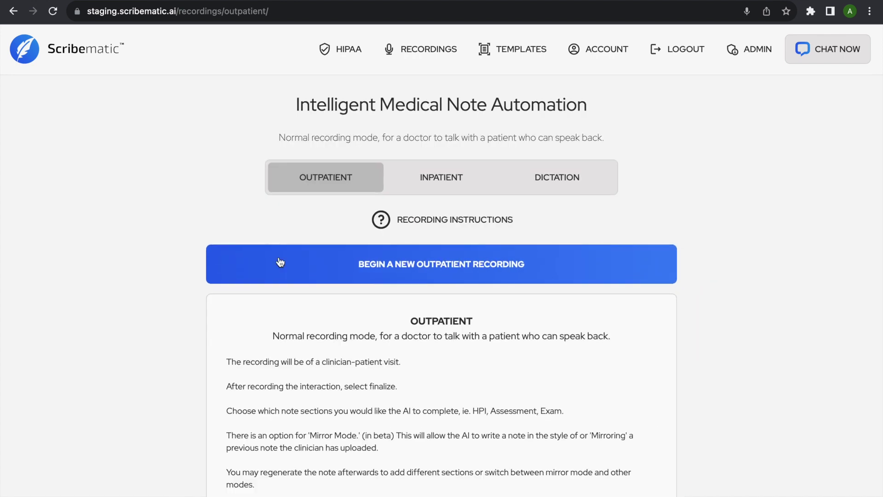
left_click(363, 267)
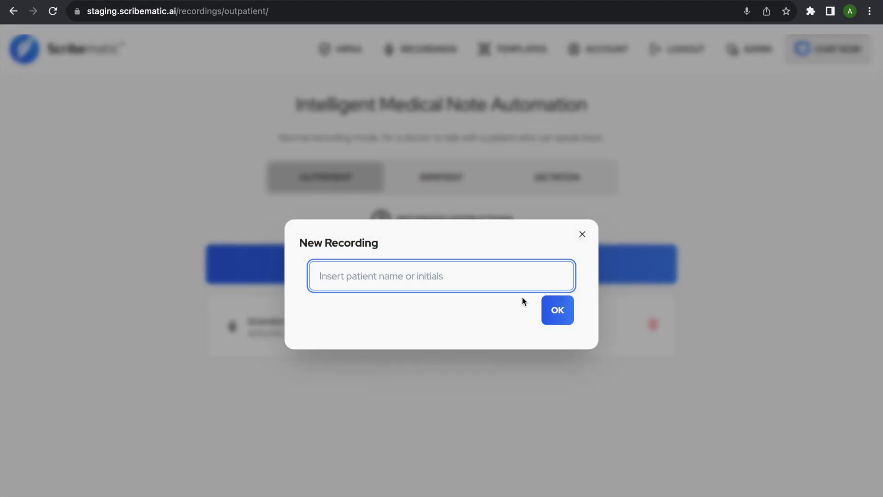
left_click(584, 235)
left_click(409, 324)
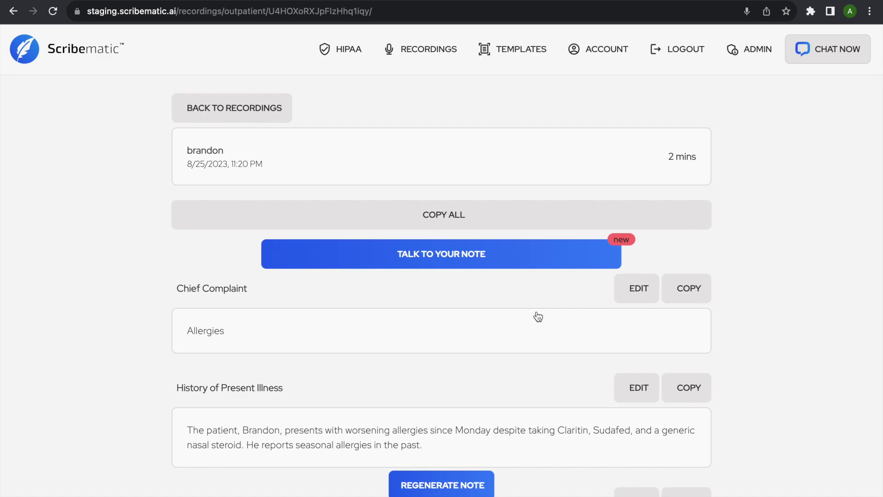
scroll(538, 316, "down", 2)
scroll(538, 317, "down", 1)
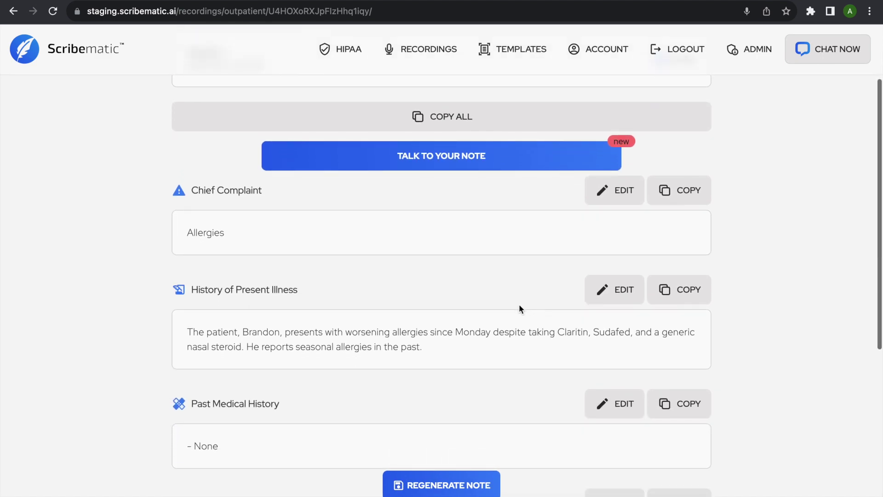
scroll(519, 305, "down", 1)
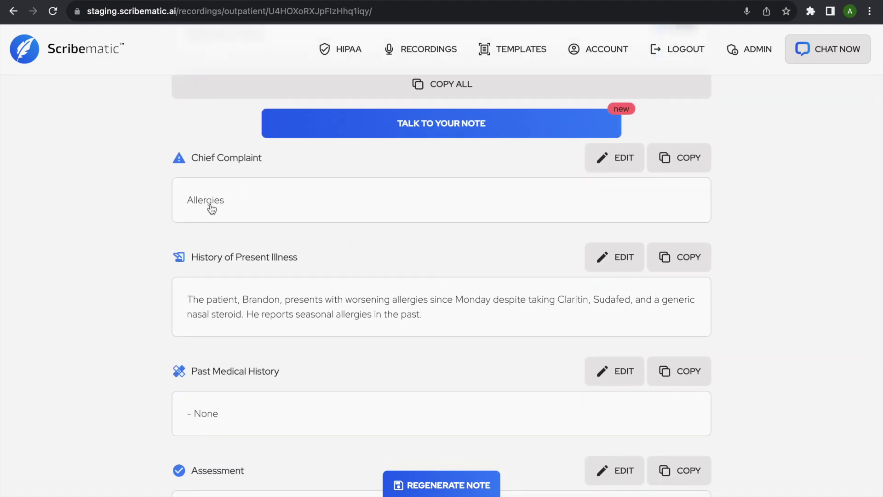
scroll(242, 279, "down", 2)
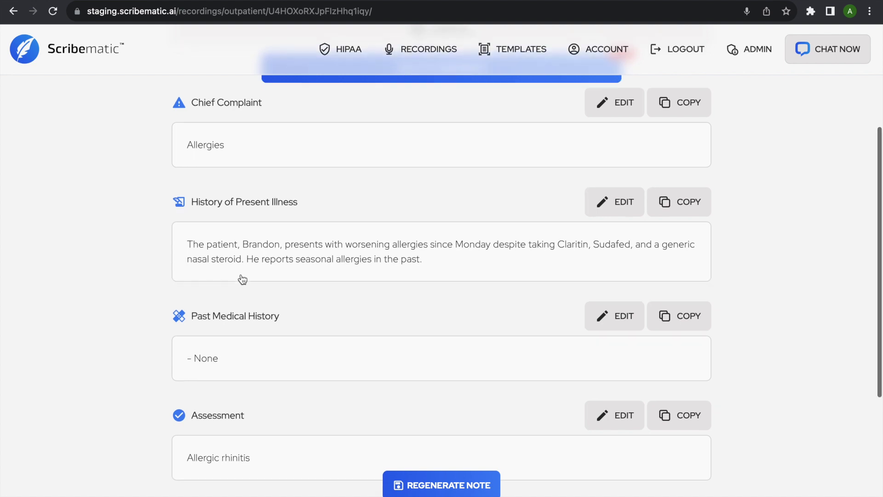
scroll(242, 279, "down", 1)
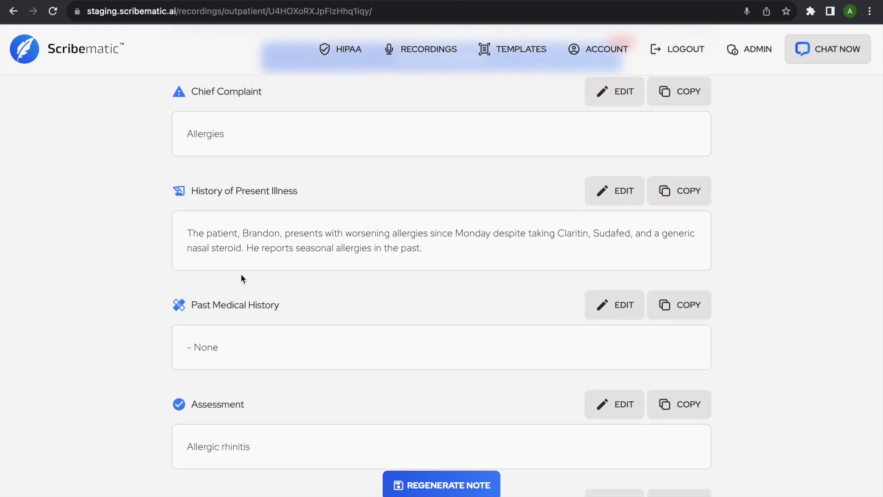
scroll(242, 278, "down", 3)
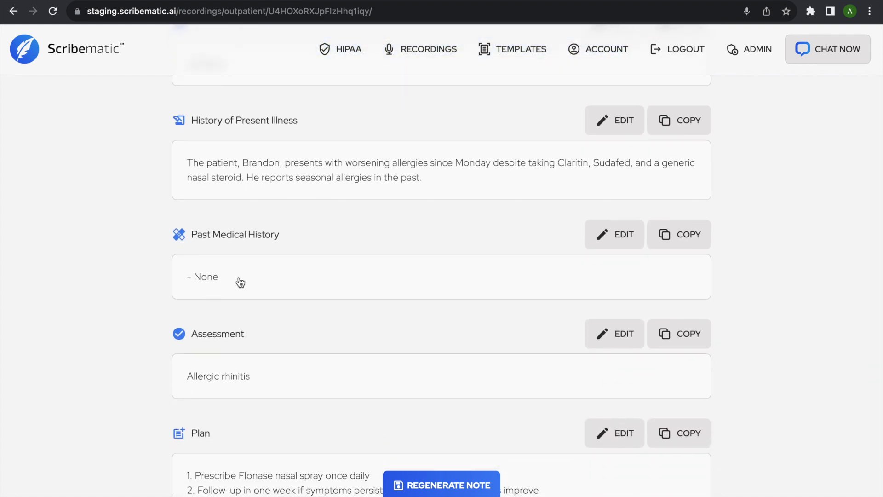
scroll(244, 301, "down", 1)
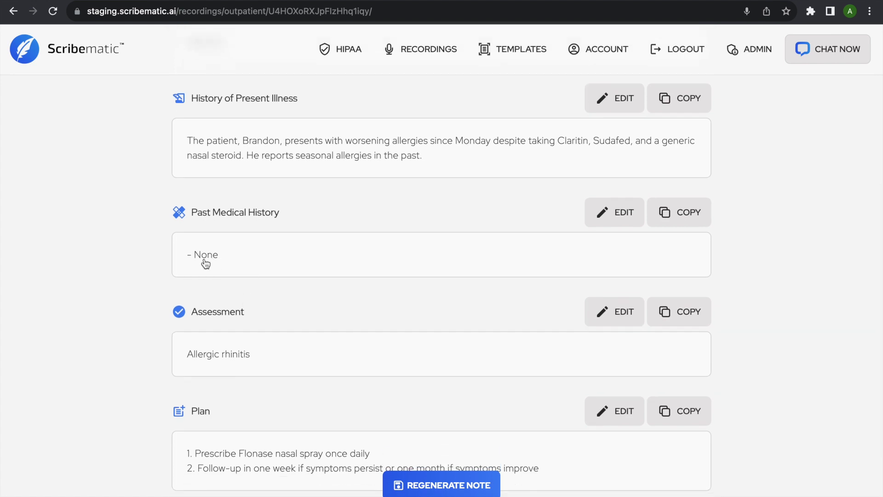
left_click(432, 478)
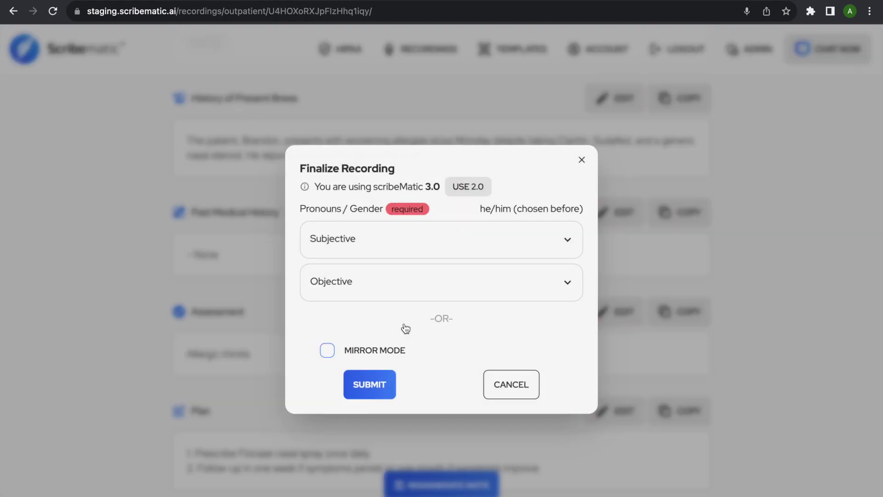
left_click(520, 386)
left_click(425, 483)
mouse_move(461, 185)
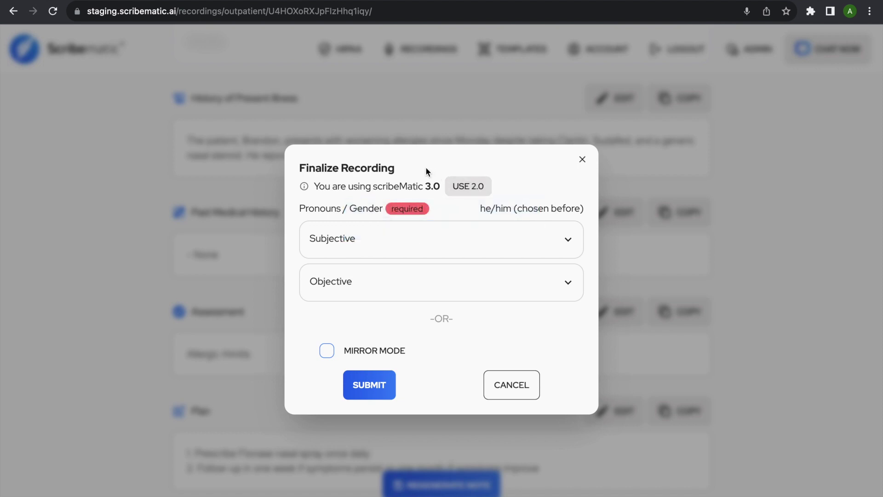
left_click(468, 187)
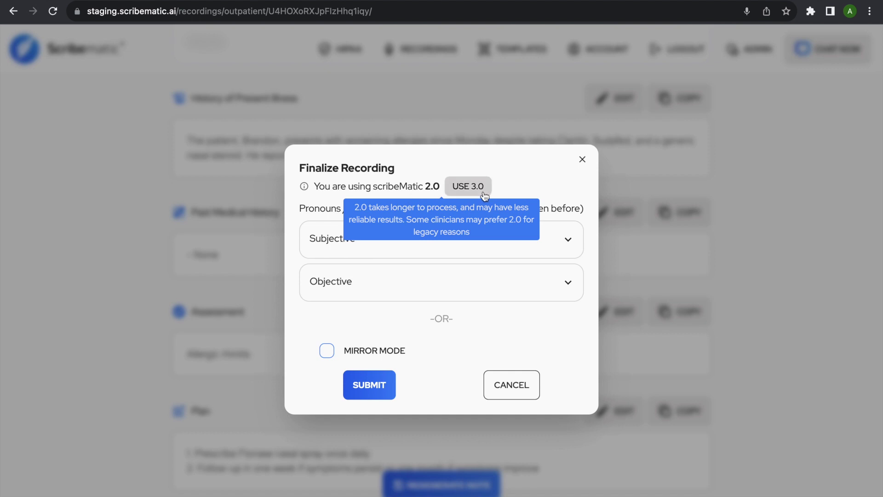
left_click(468, 186)
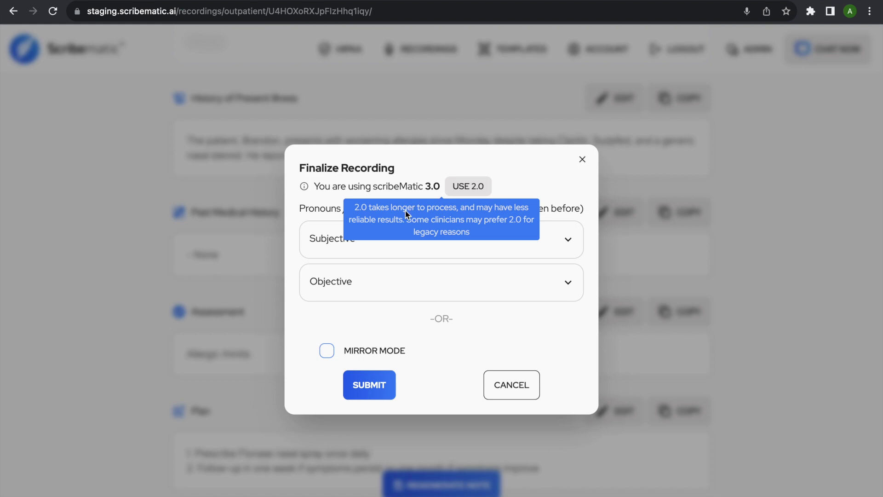
Dismiss the regeneration options and scroll through the current note.
left_click(508, 386)
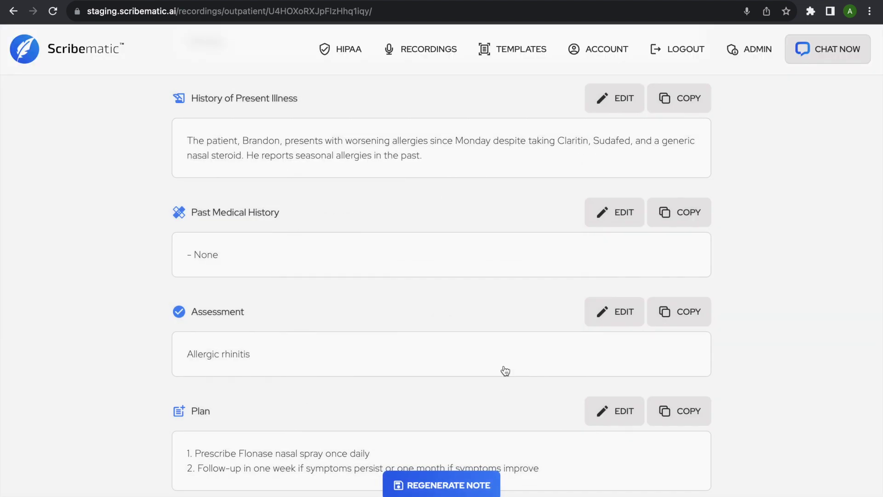
scroll(504, 370, "up", 6)
scroll(504, 370, "down", 5)
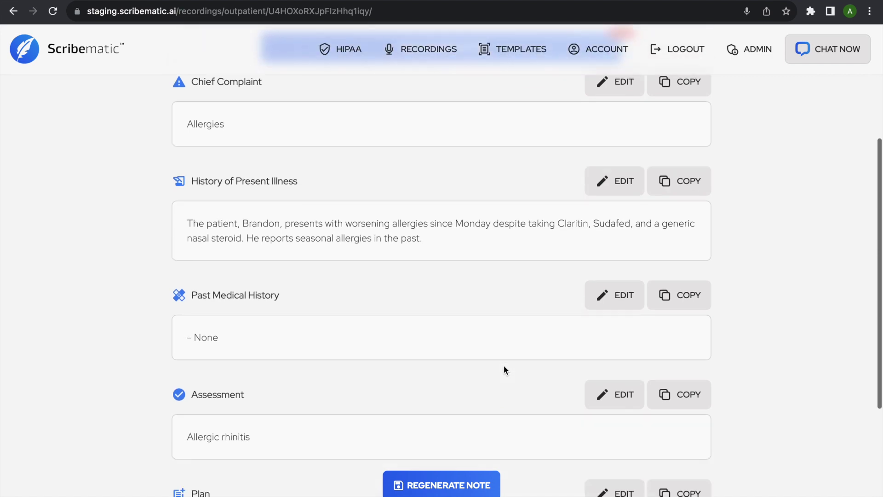
scroll(504, 358, "down", 5)
scroll(504, 354, "up", 9)
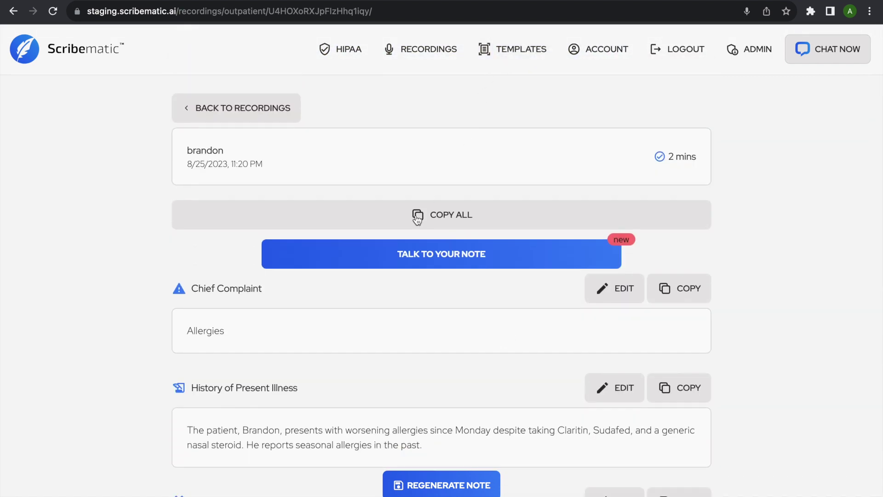
Regenerate the note with an Objective Exam section using Default Exam Template, then go to Templates.
left_click(410, 482)
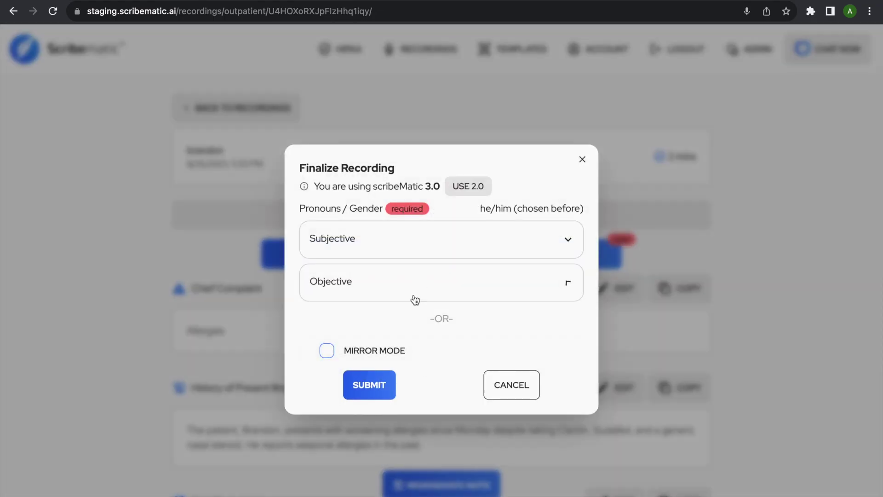
left_click(413, 296)
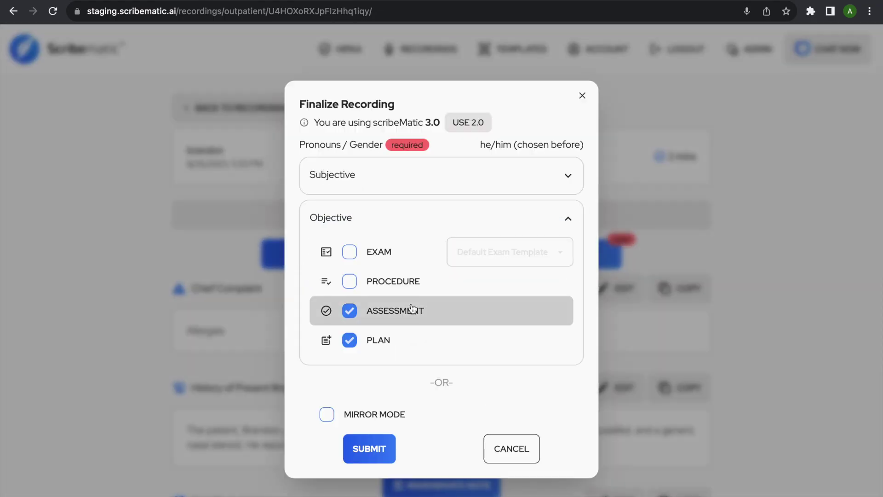
left_click(372, 255)
left_click(482, 255)
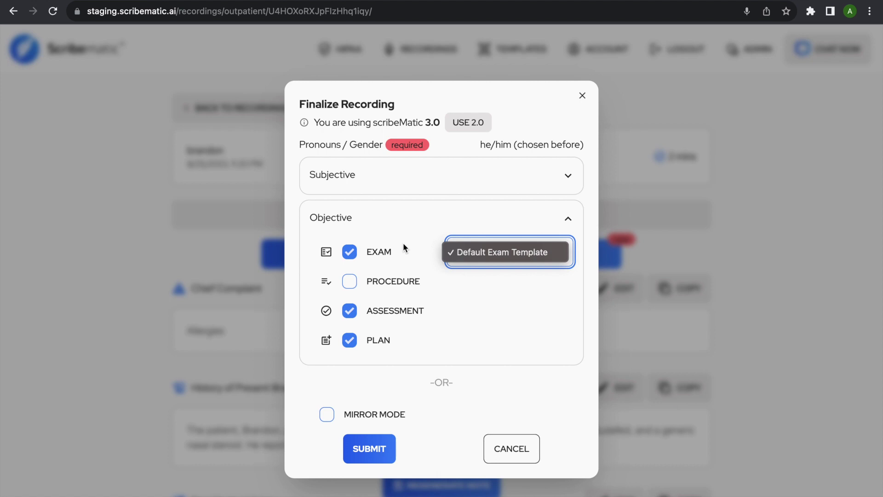
left_click(426, 244)
left_click(369, 448)
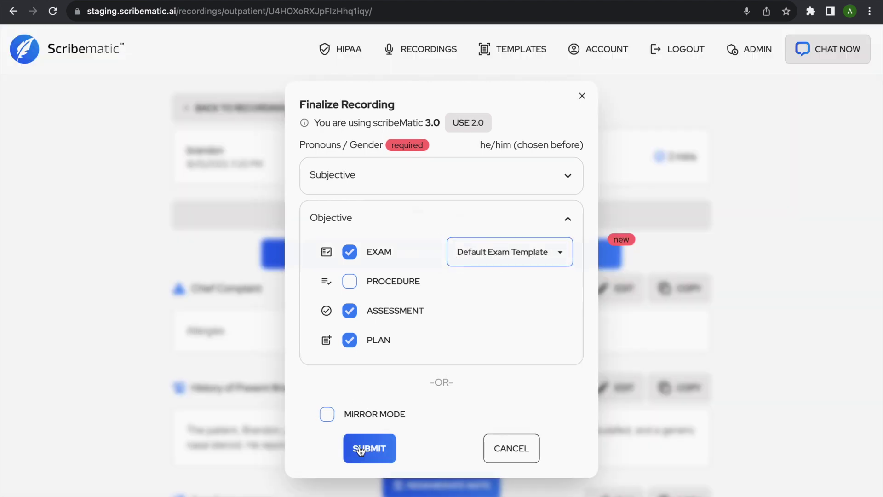
left_click(493, 64)
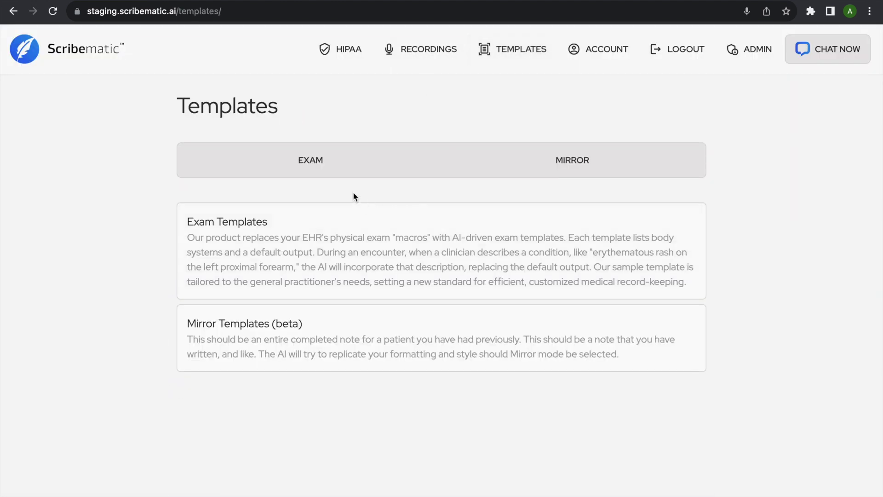
View the Exam tab's Default Template, read its body-system findings, and cancel out of it.
left_click(327, 169)
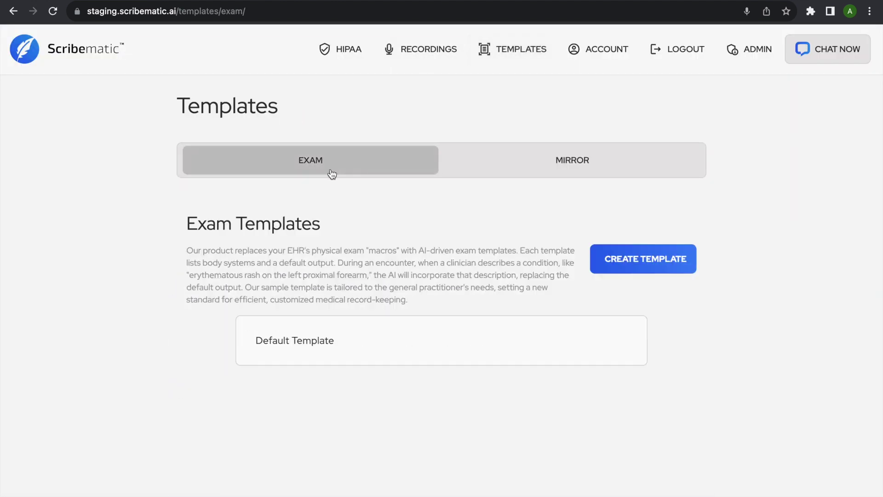
left_click(453, 335)
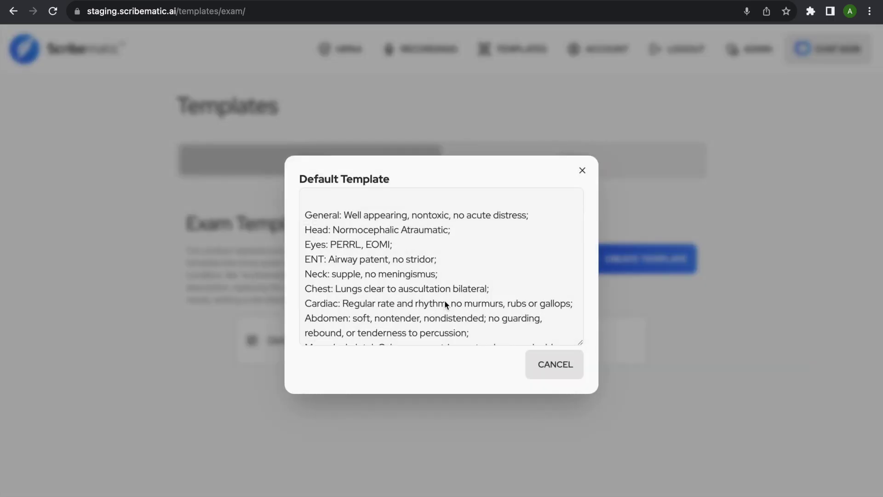
scroll(445, 239, "down", 2)
scroll(349, 207, "up", 2)
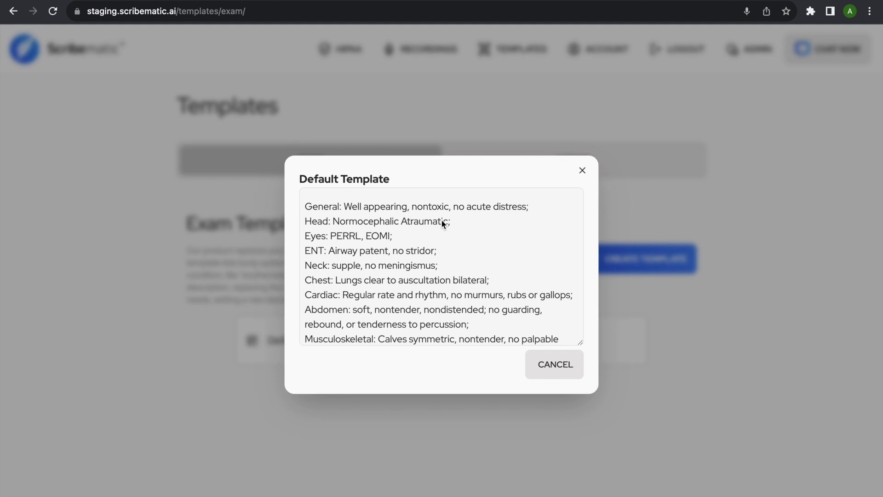
scroll(361, 206, "down", 1)
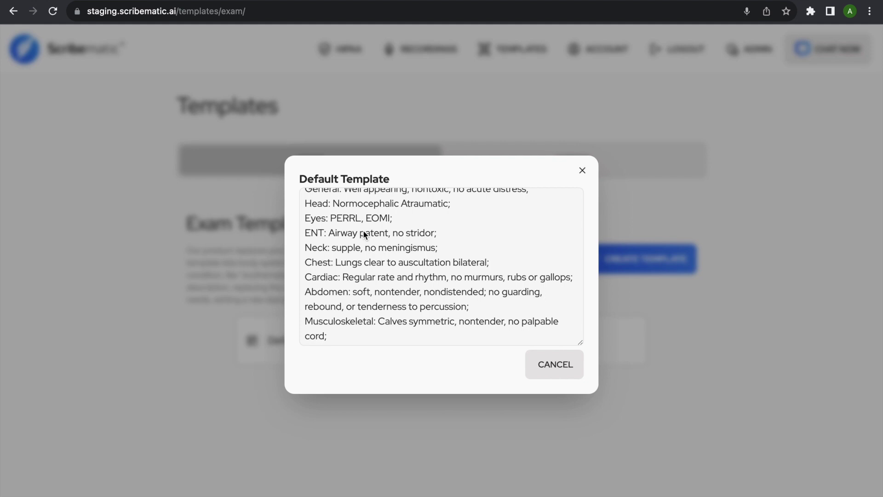
scroll(363, 231, "up", 2)
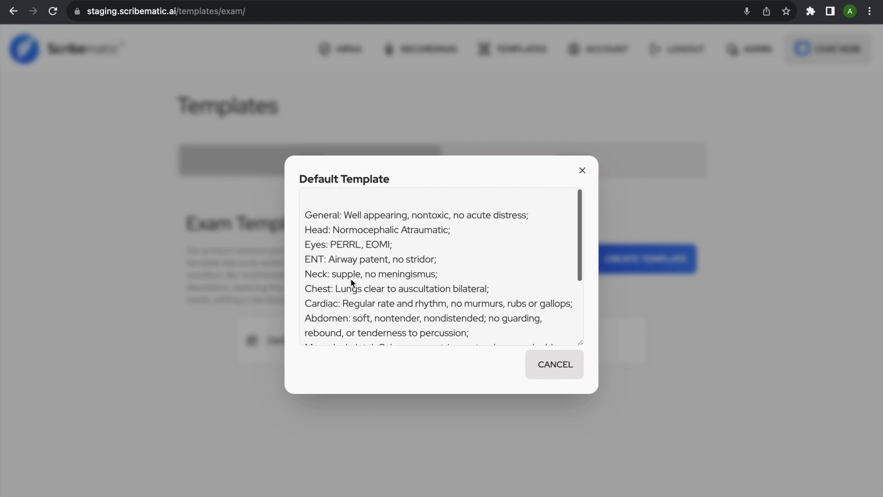
scroll(359, 297, "down", 3)
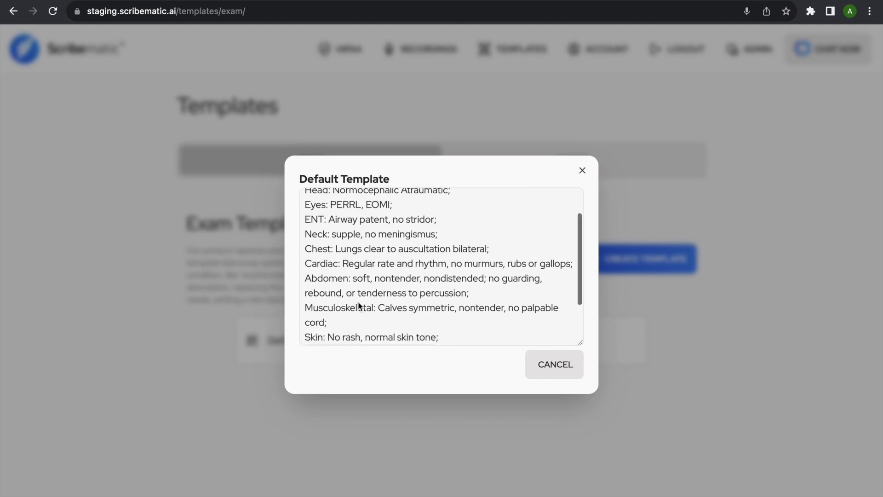
left_click(548, 373)
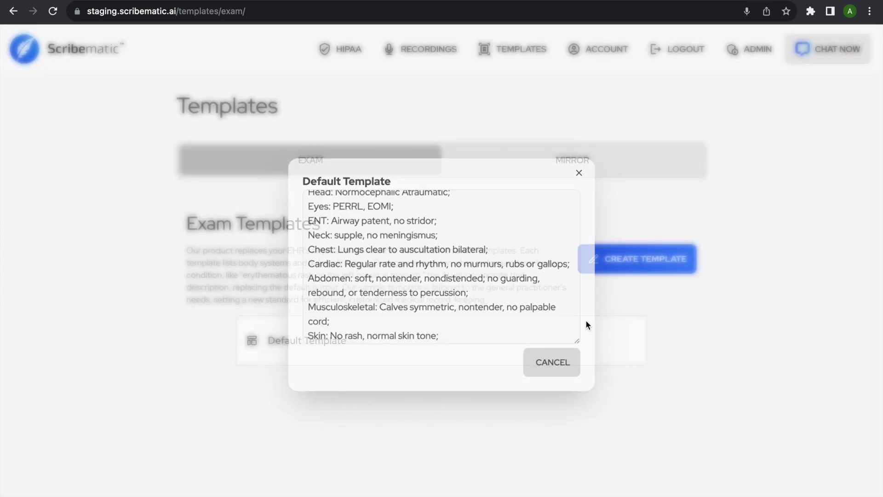
Start a new exam template and name it 'psychiatric exam'.
left_click(620, 272)
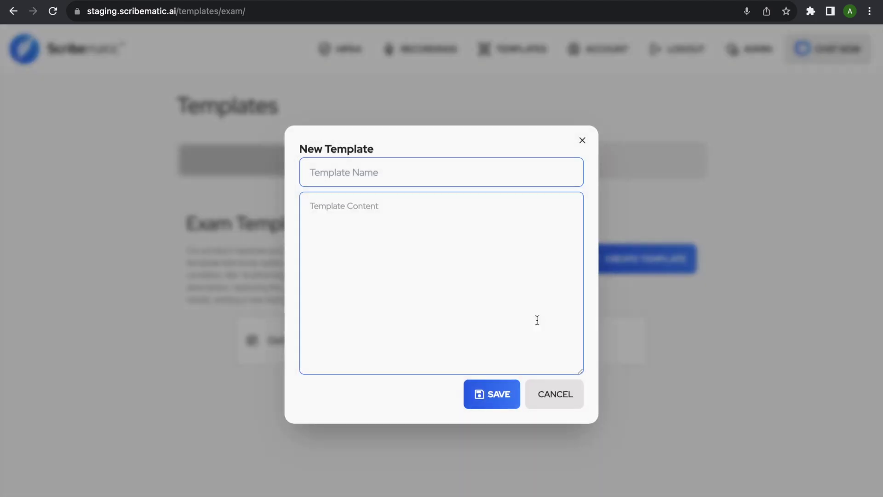
left_click(432, 184)
type("template 2")
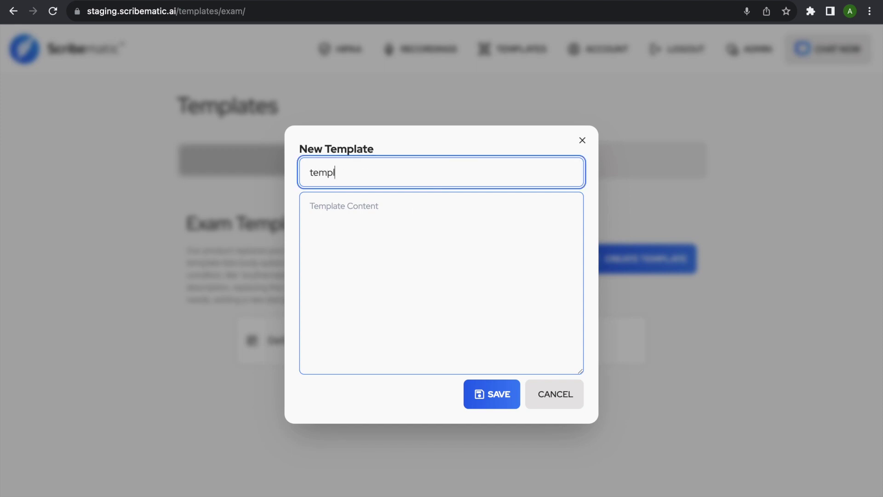
left_click(426, 203)
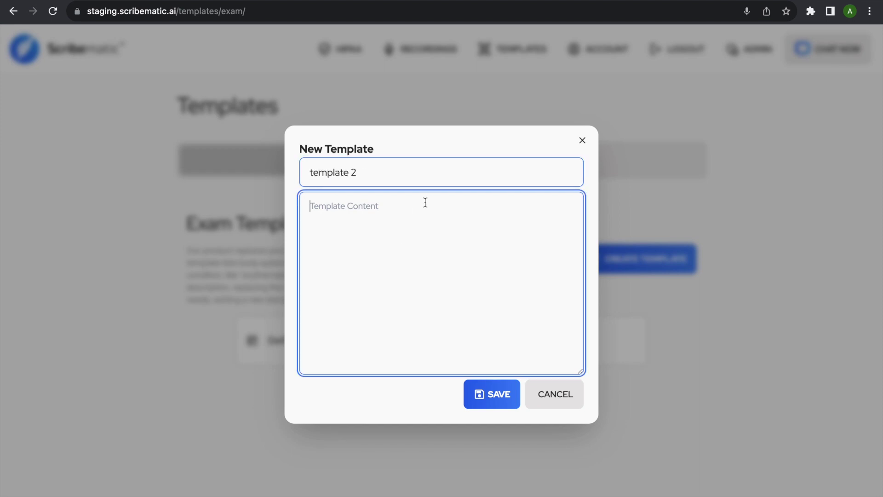
triple_click(377, 173)
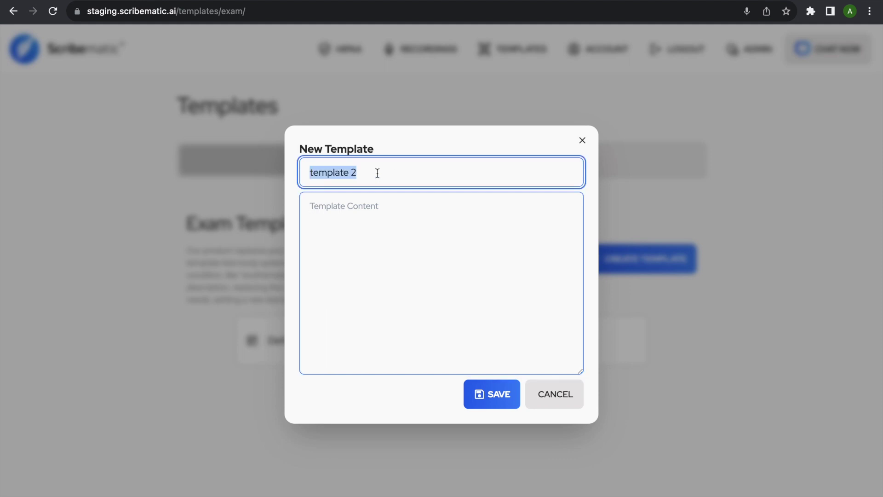
type("psyc")
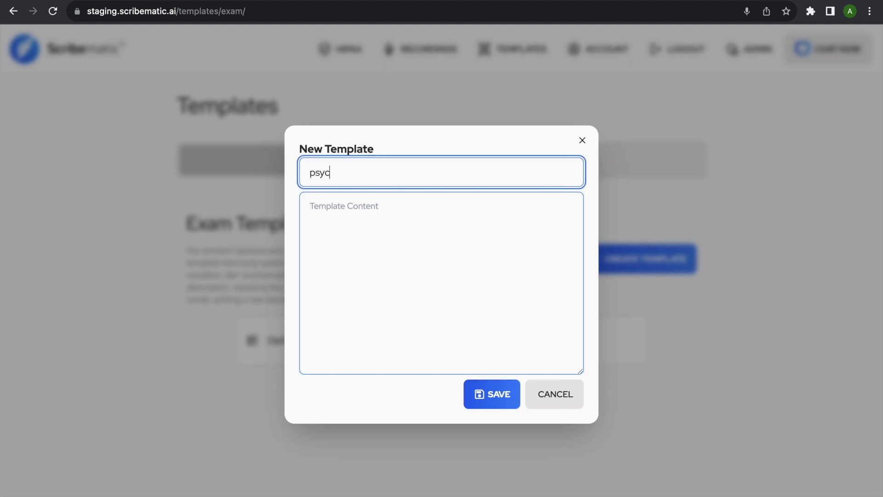
type("hiatric template")
key("Tab")
double_click(367, 171)
type("exam")
key("Tab")
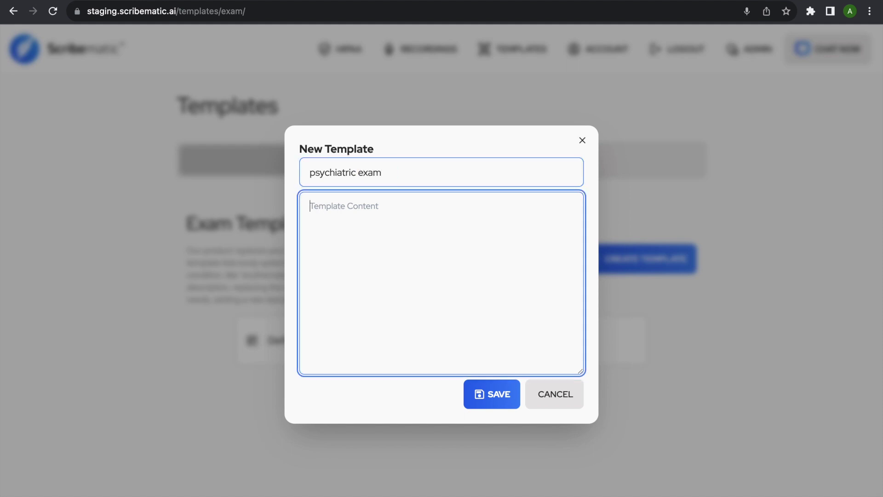
Enter 'General: well appearing' and 'mood: good affect' as its content and save it.
type("General: well appearing")
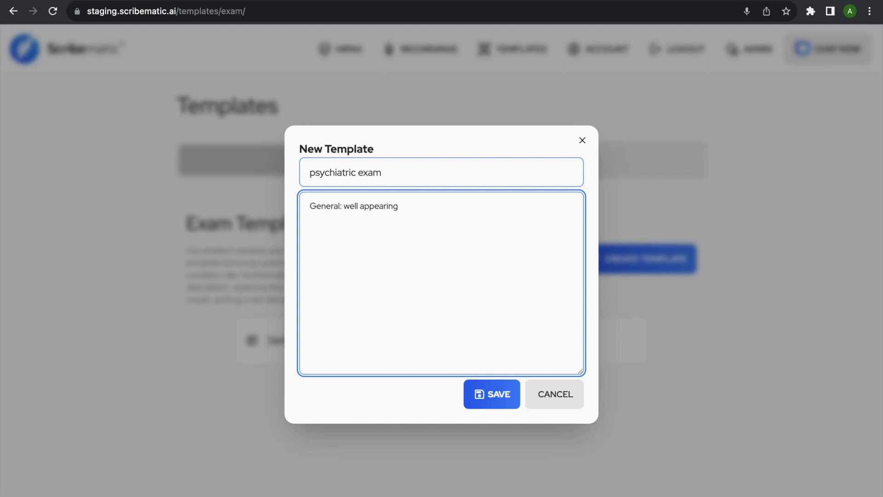
key("Return")
type("mood: good affect")
left_click(465, 394)
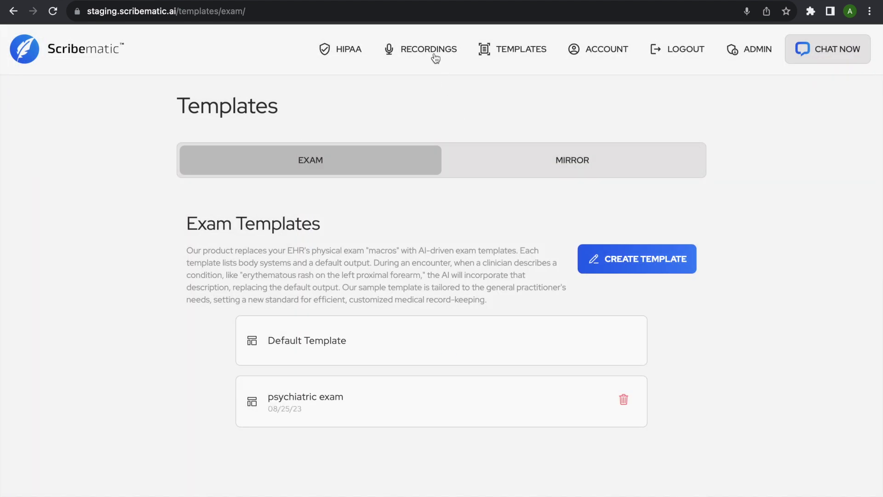
On the outpatient recording's note, confirm psychiatric exam is an exam template choice, then scroll to Exam.
left_click(432, 52)
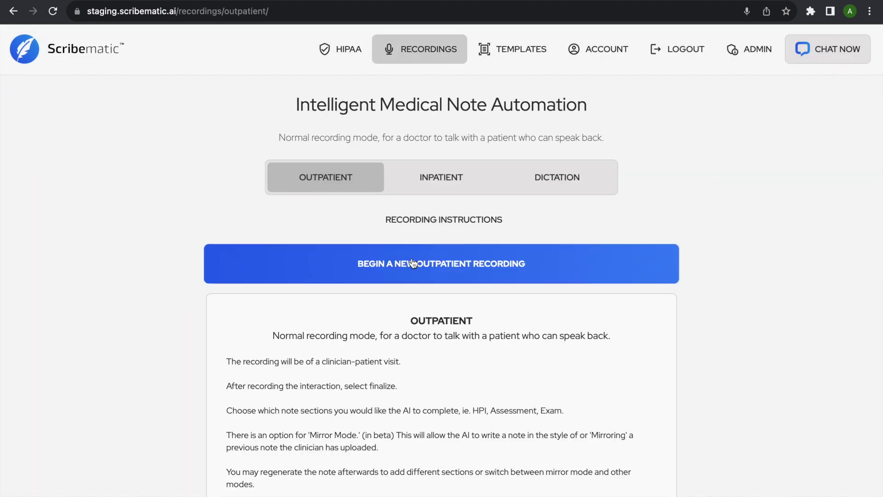
left_click(381, 353)
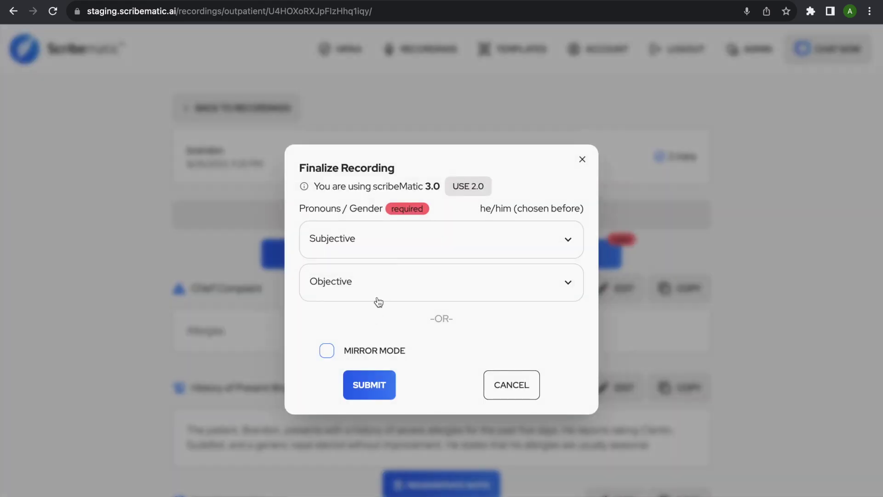
left_click(379, 295)
left_click(382, 252)
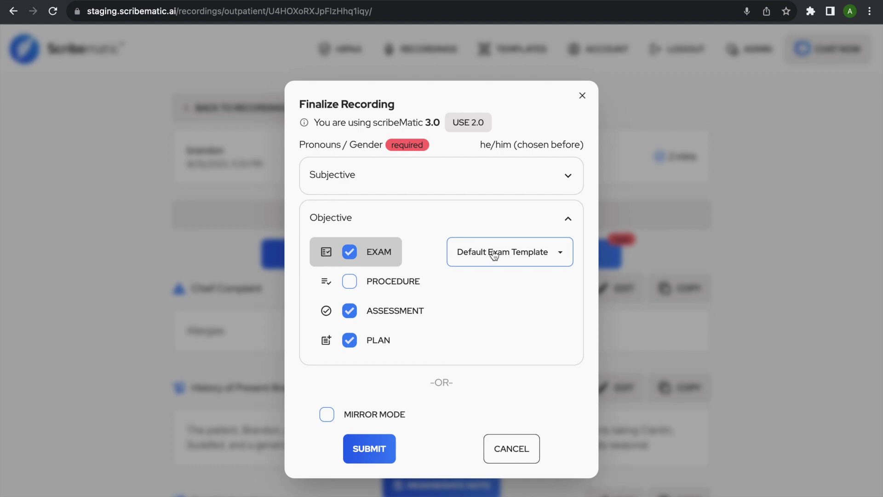
left_click(494, 254)
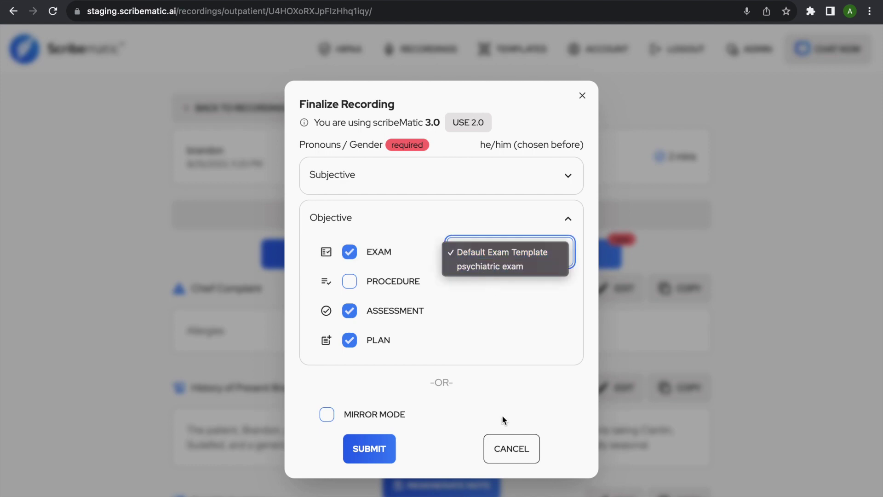
left_click(510, 449)
left_click(515, 449)
scroll(489, 355, "down", 1)
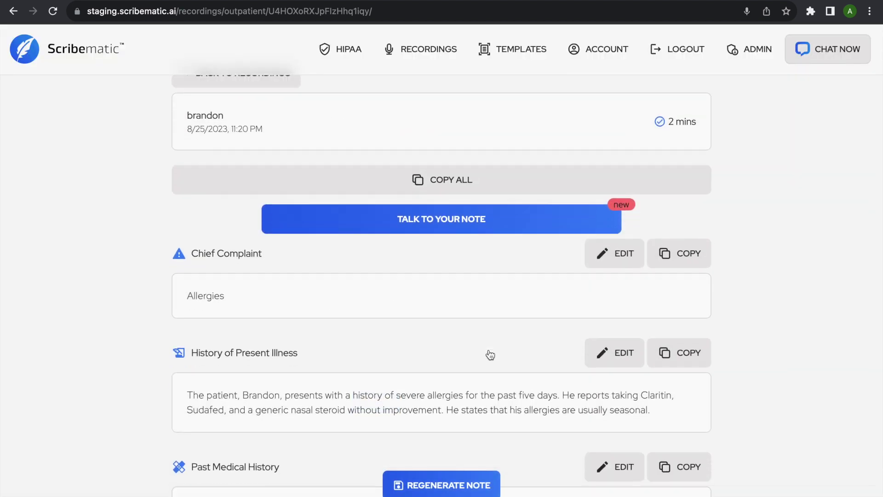
scroll(490, 354, "down", 10)
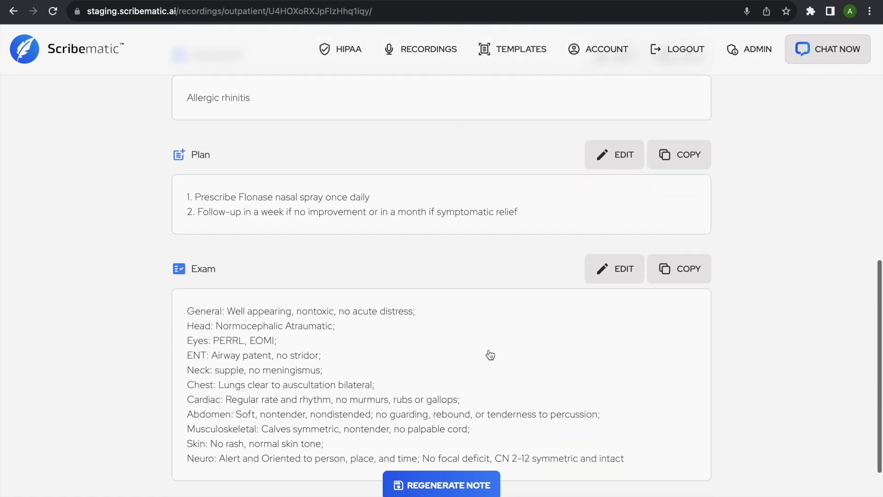
scroll(326, 391, "down", 1)
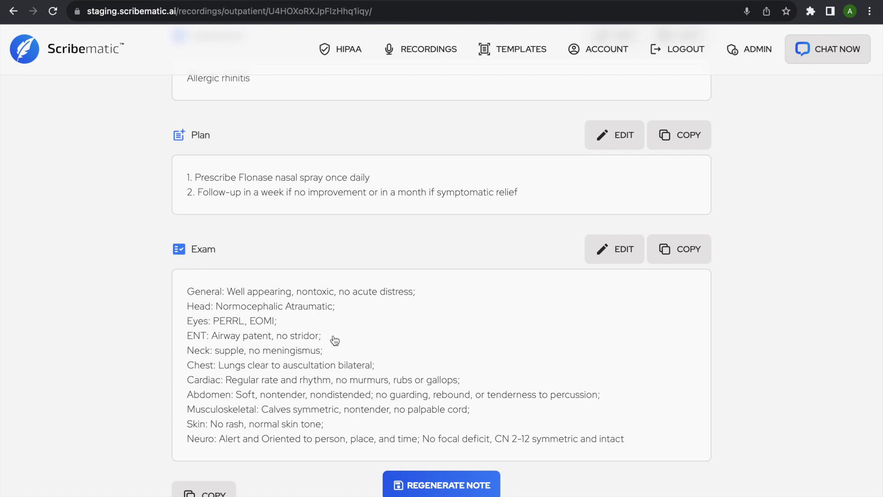
Browse the Mirror tab on the Templates page, then return to Recordings.
left_click(487, 50)
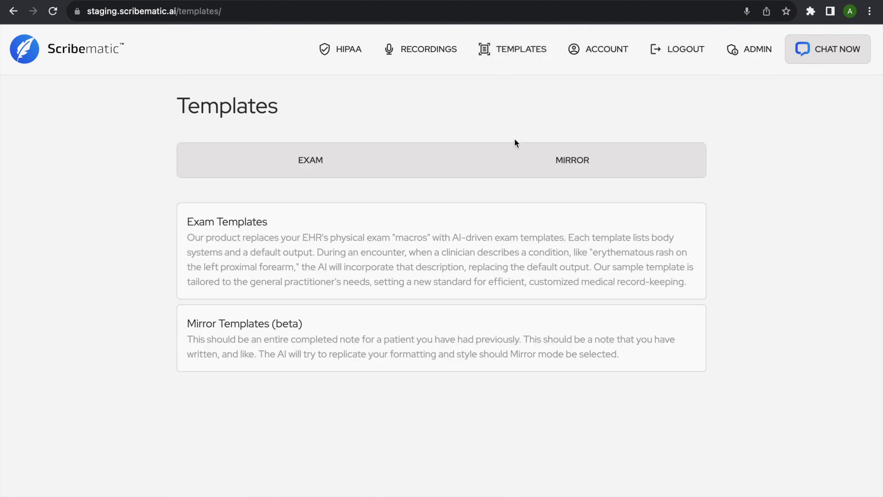
left_click(533, 162)
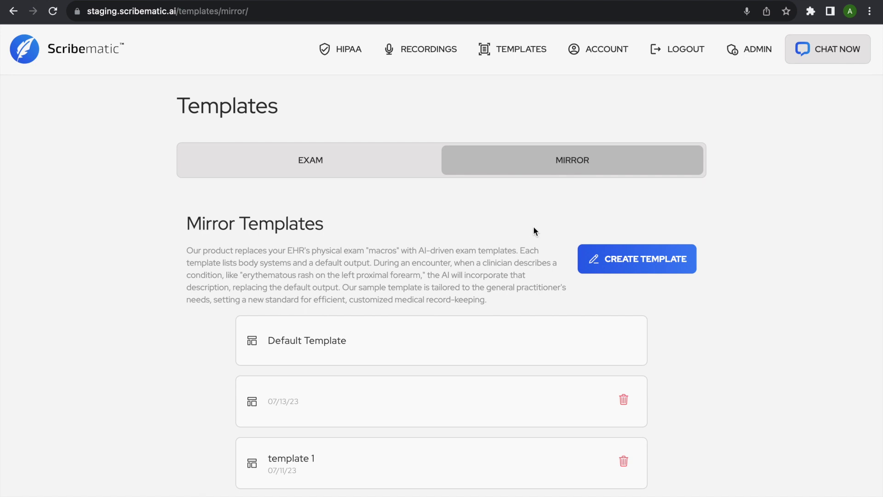
scroll(542, 187, "down", 1)
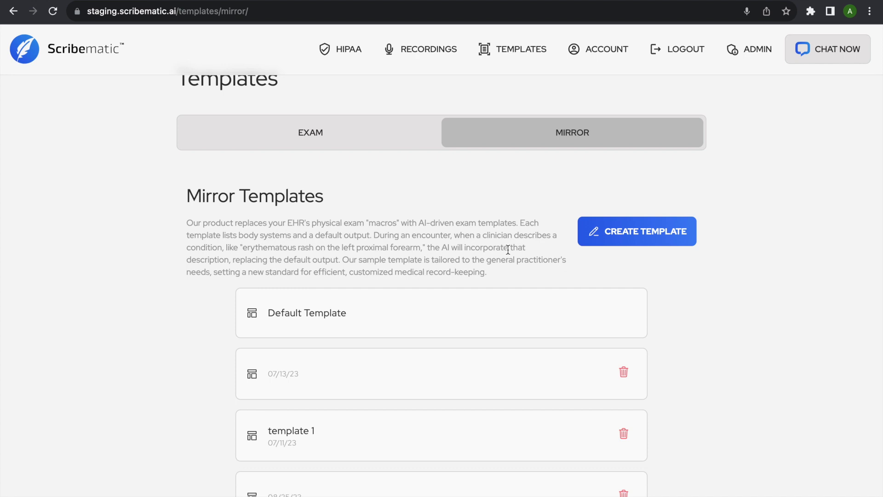
left_click(421, 49)
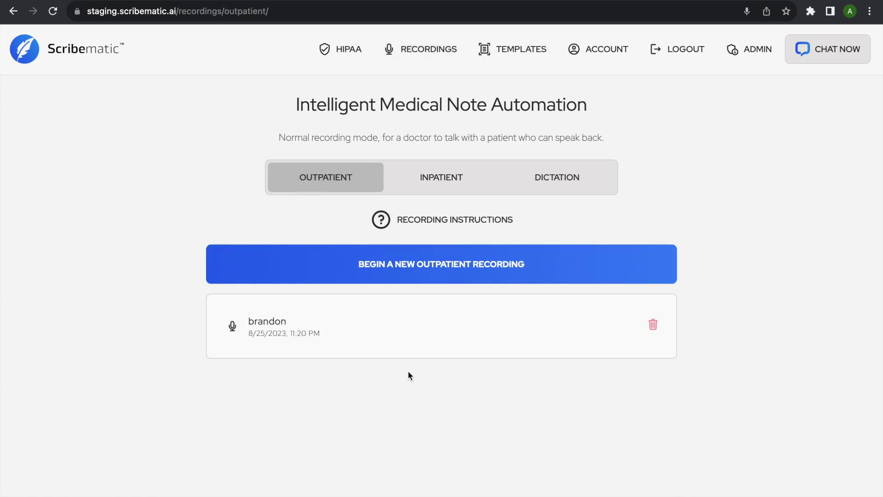
Open the existing outpatient recording and scroll through its note.
left_click(409, 344)
scroll(308, 285, "down", 2)
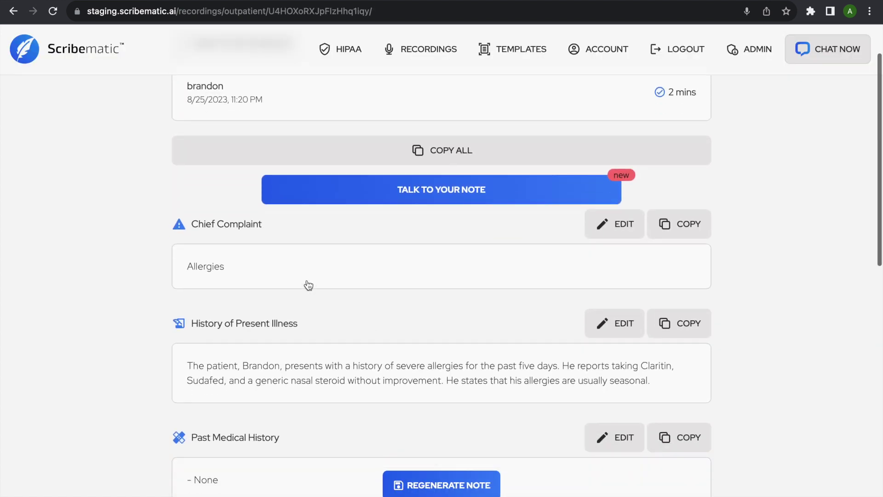
scroll(311, 317, "down", 1)
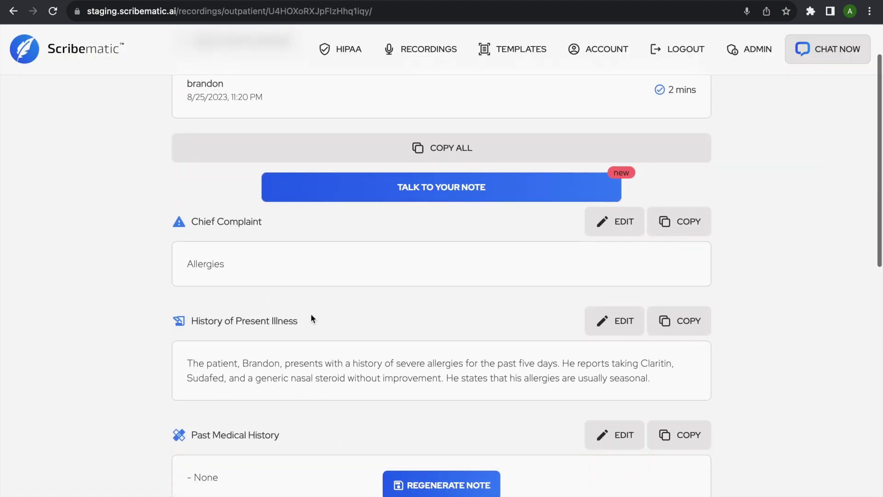
scroll(304, 322, "down", 2)
scroll(321, 322, "up", 4)
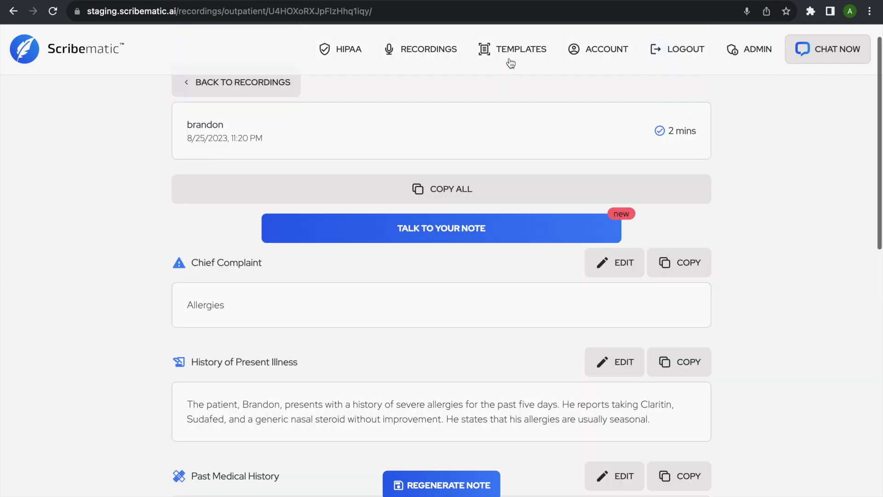
Show the Mirror templates and scroll down to ear mass and cerumen.
left_click(510, 62)
left_click(526, 159)
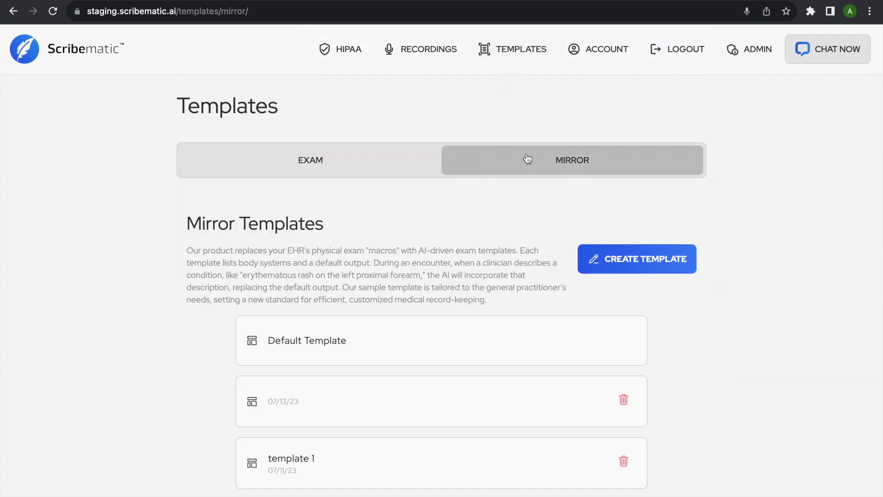
scroll(495, 260, "down", 3)
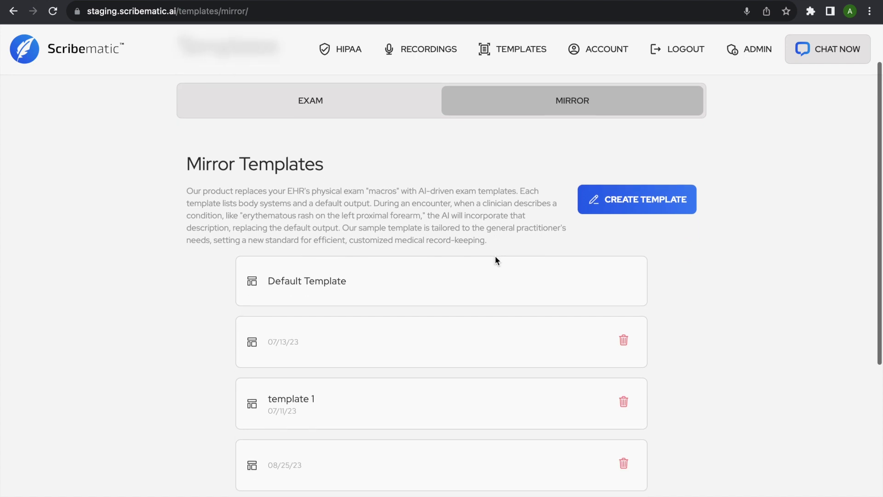
scroll(497, 261, "up", 1)
scroll(495, 261, "down", 2)
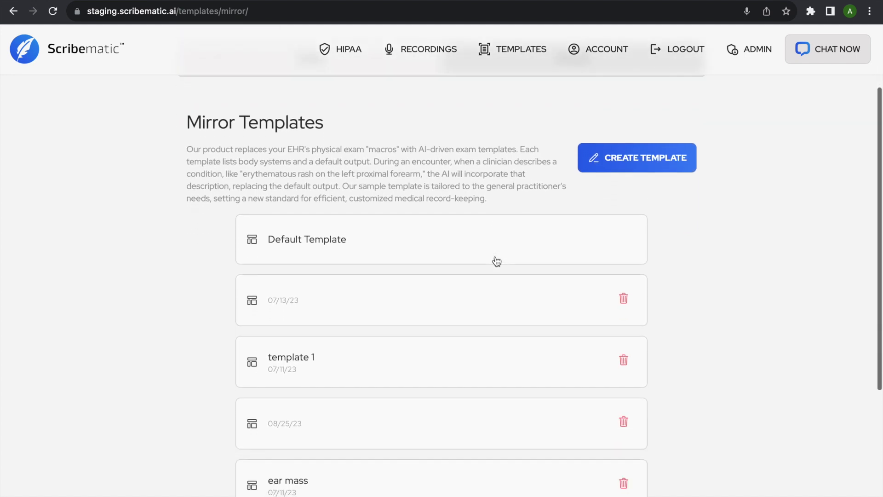
scroll(312, 418, "down", 2)
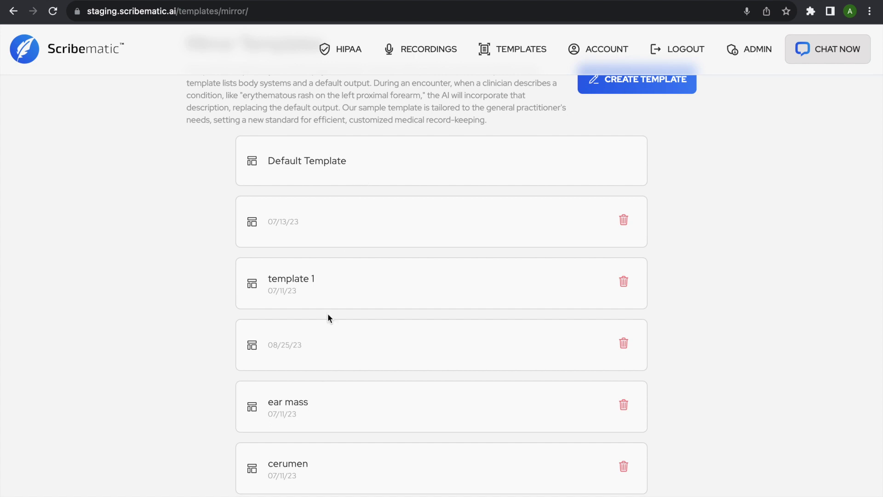
Open the ear mass template, scroll its text to the social history, and close without saving.
left_click(324, 399)
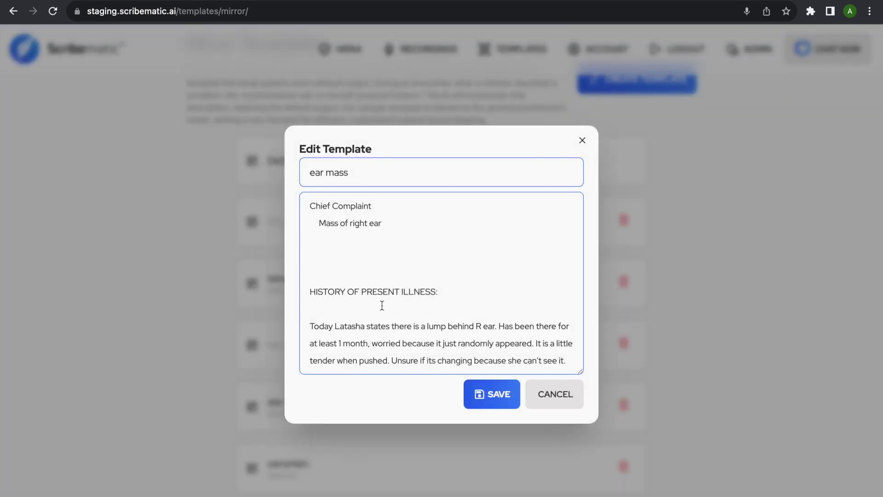
scroll(381, 305, "down", 4)
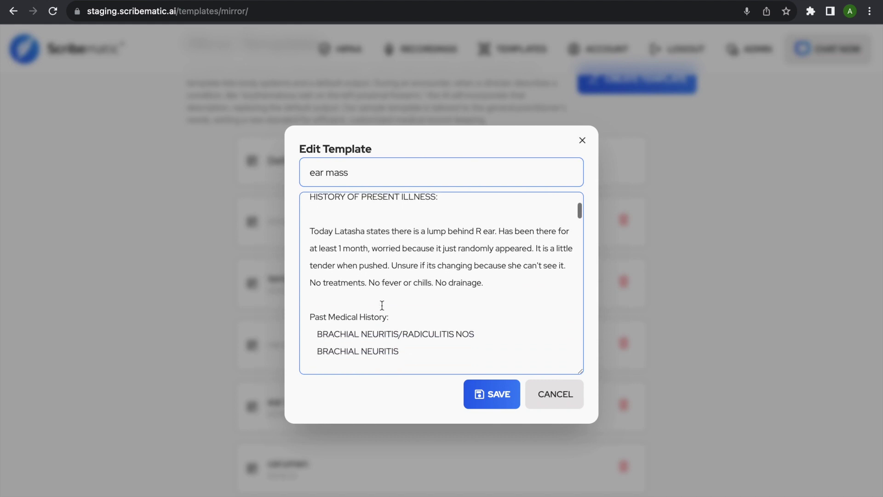
scroll(381, 305, "up", 3)
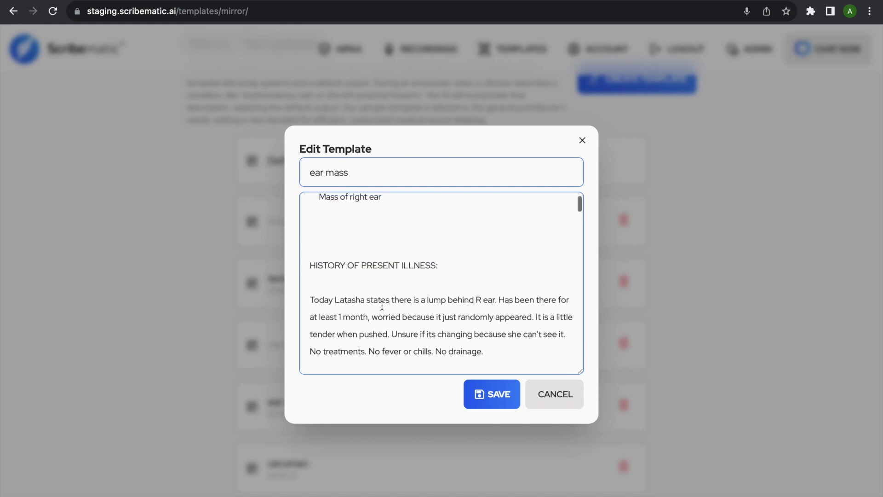
scroll(382, 306, "down", 8)
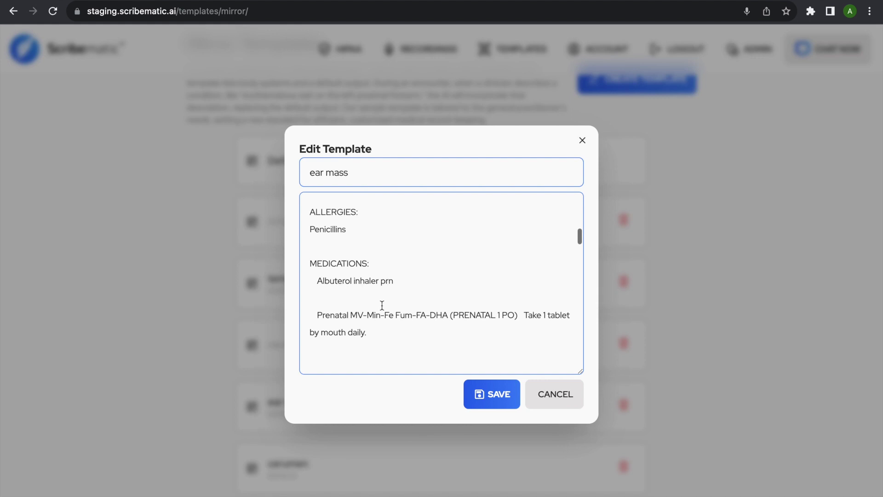
scroll(382, 306, "down", 4)
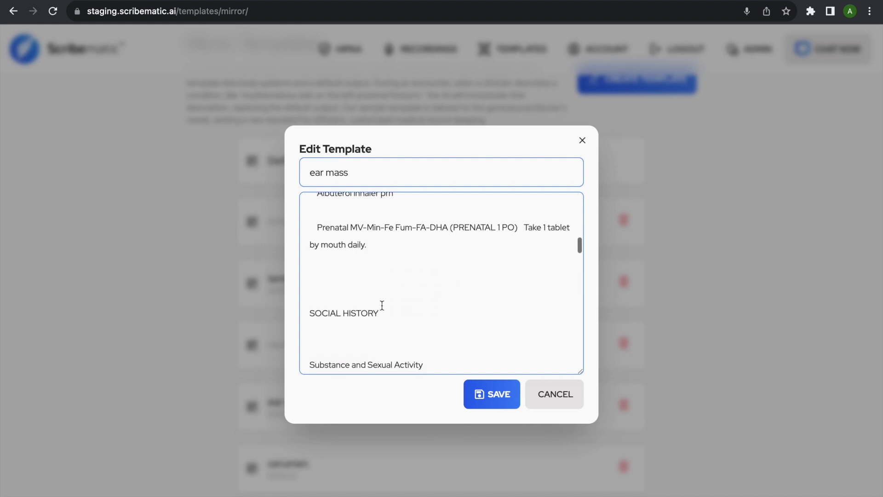
scroll(381, 306, "down", 4)
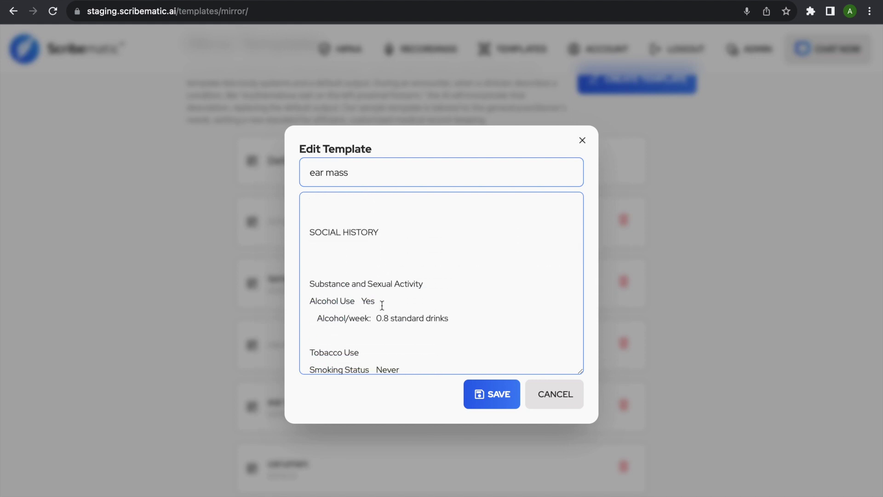
scroll(382, 305, "down", 2)
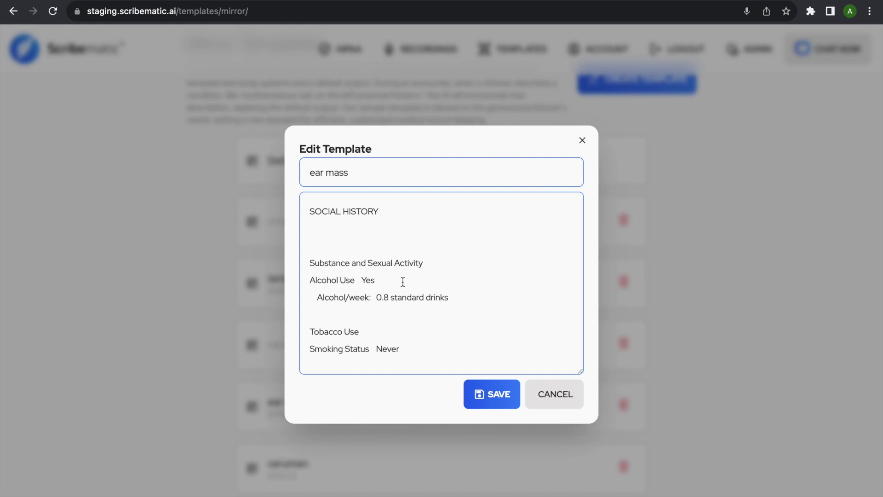
left_click(531, 398)
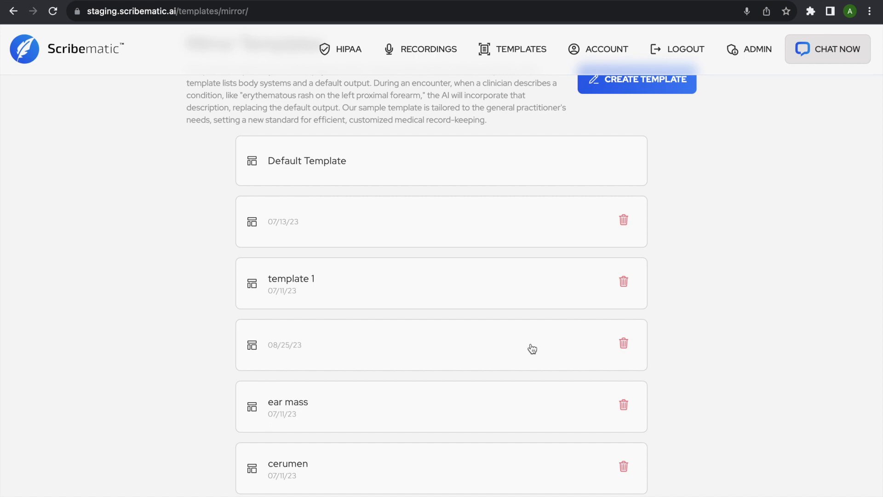
Open the existing outpatient recording from the Recordings list.
scroll(518, 347, "down", 1)
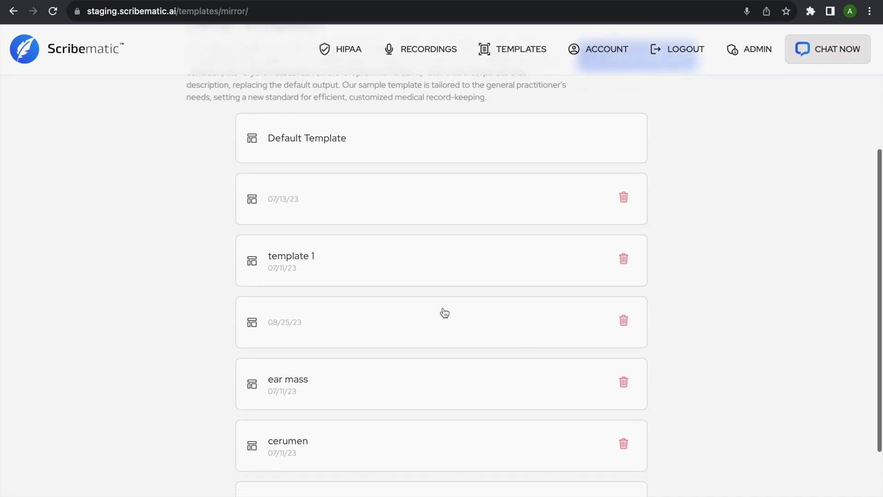
scroll(396, 230, "up", 2)
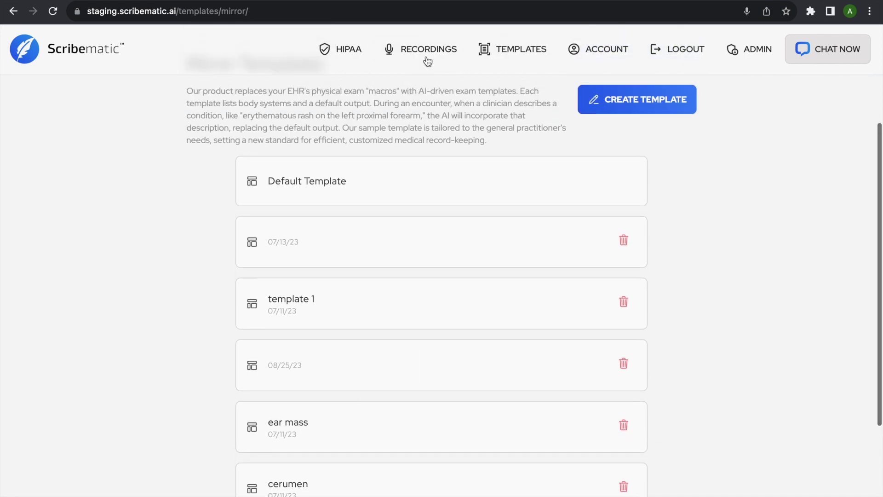
left_click(425, 50)
left_click(410, 349)
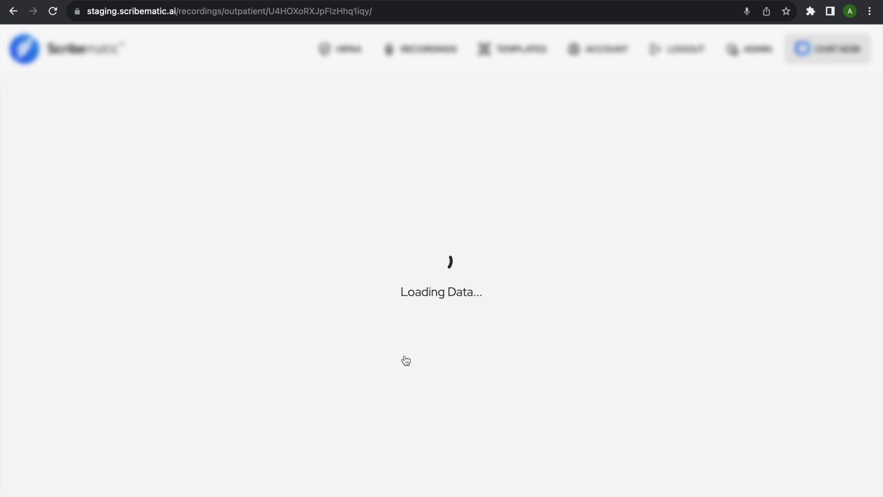
Regenerate its note in Mirror Mode with 'ear mass' as the note to mirror.
scroll(404, 354, "down", 5)
left_click(421, 483)
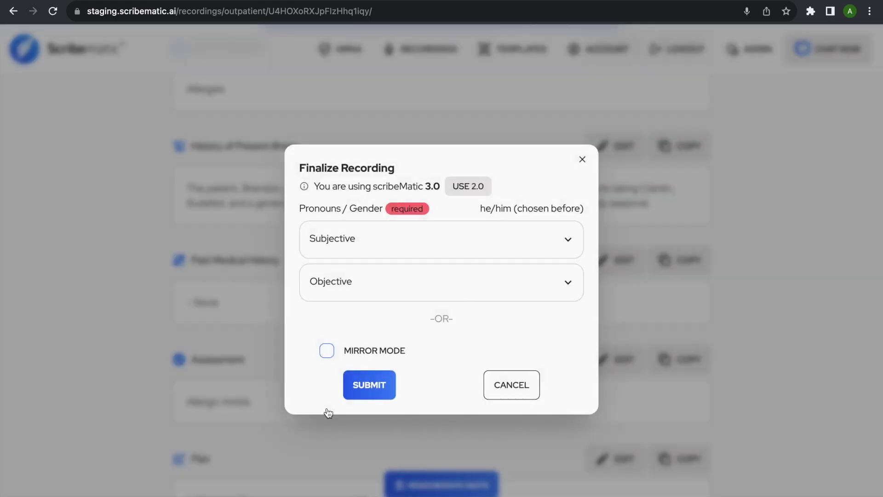
left_click(330, 357)
left_click(510, 365)
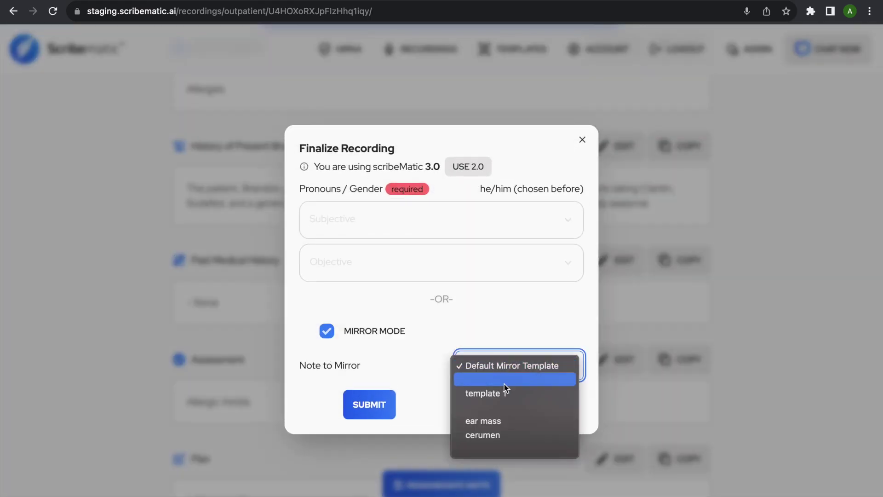
left_click(496, 421)
left_click(384, 407)
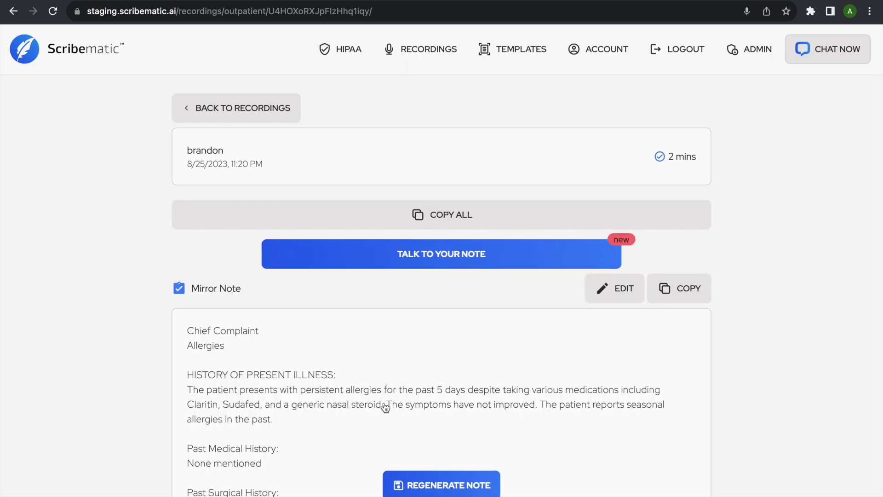
Scroll the mirror note from Chief Complaint down to Plan and back, then return to Recordings.
scroll(385, 407, "down", 6)
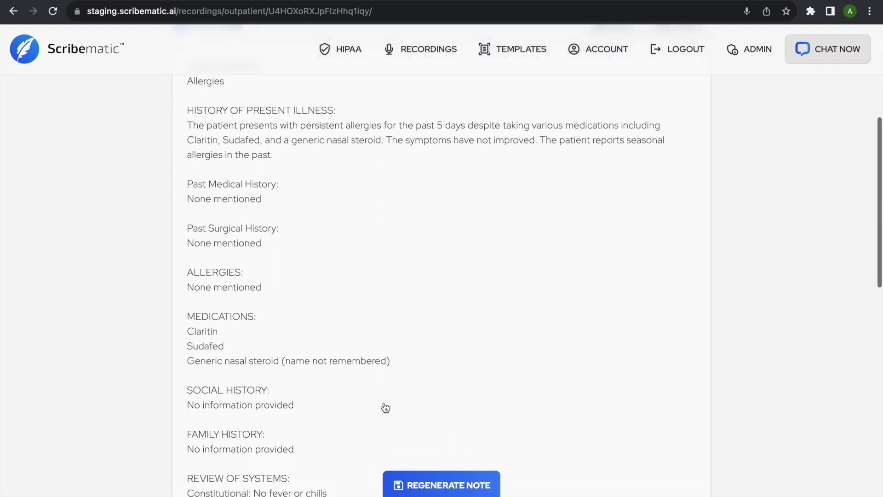
scroll(386, 407, "down", 1)
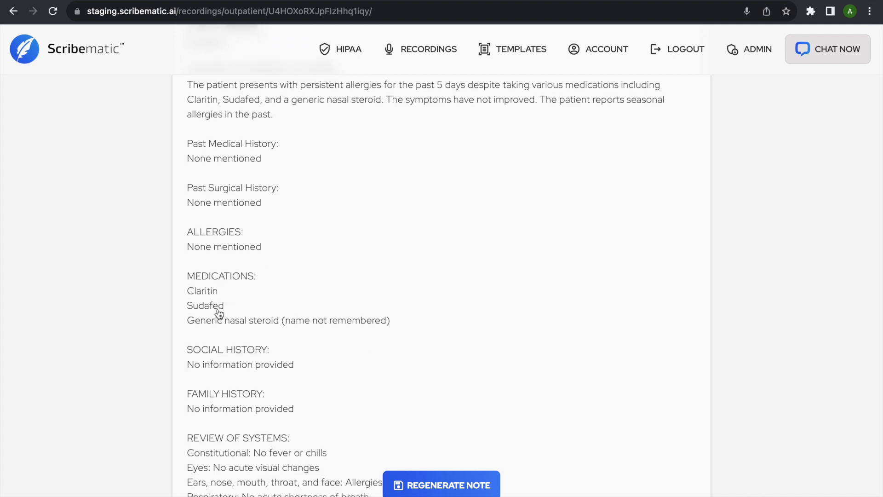
scroll(253, 330, "down", 1)
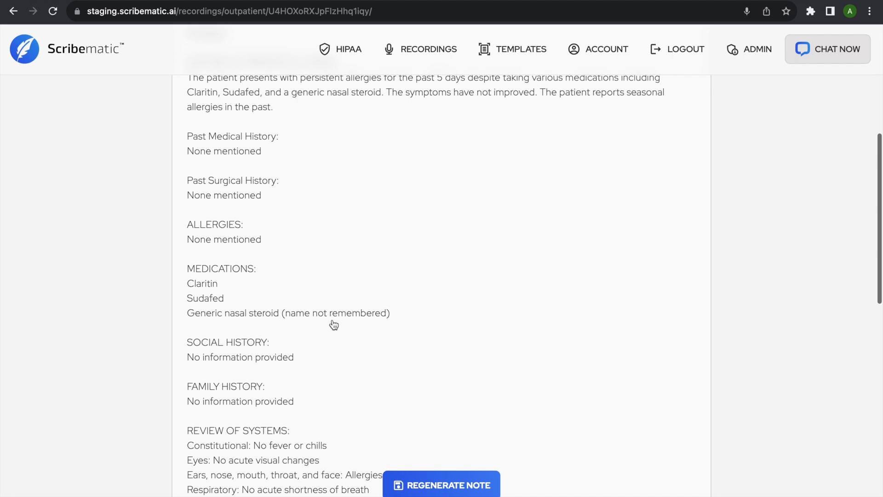
scroll(236, 320, "down", 1)
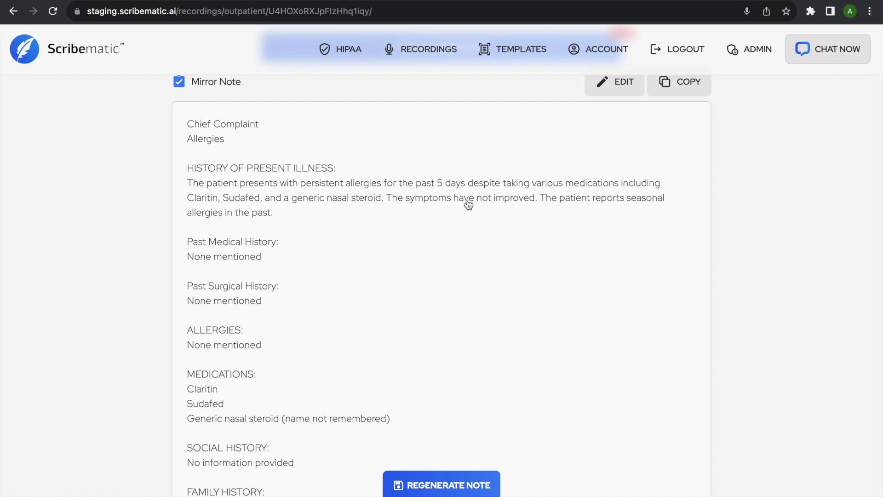
scroll(434, 310, "down", 6)
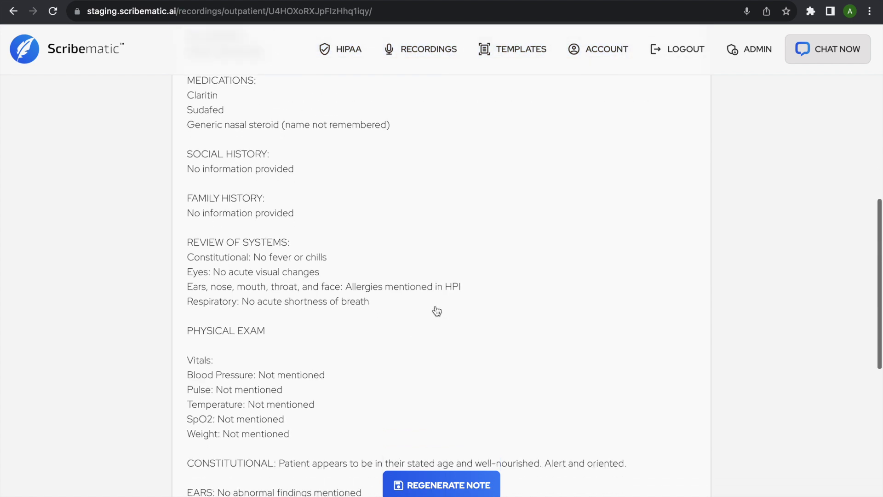
scroll(437, 311, "down", 2)
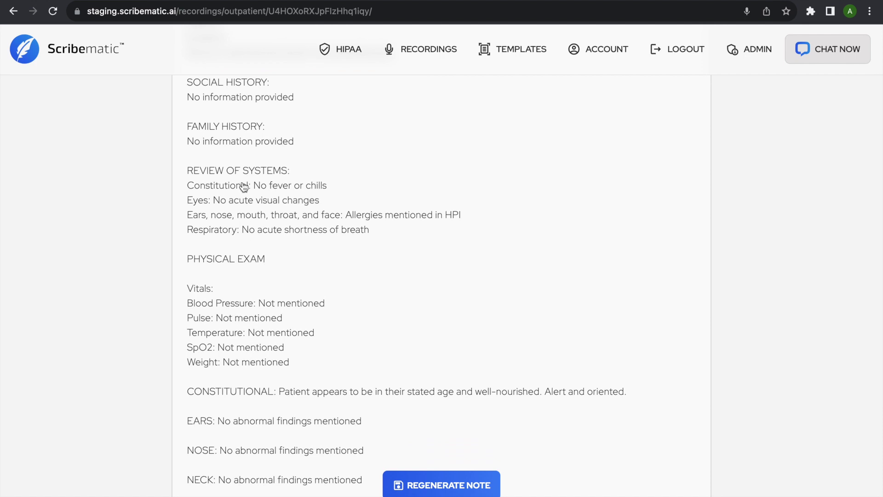
scroll(274, 283, "down", 8)
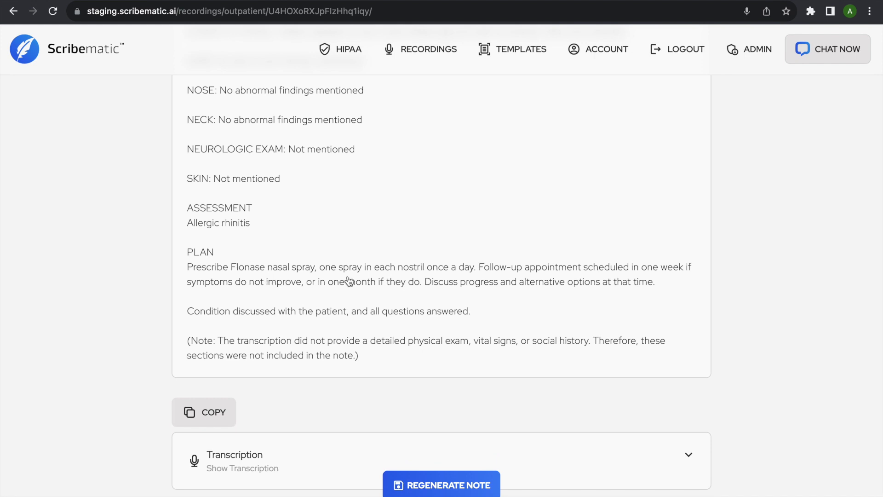
scroll(332, 294, "up", 1)
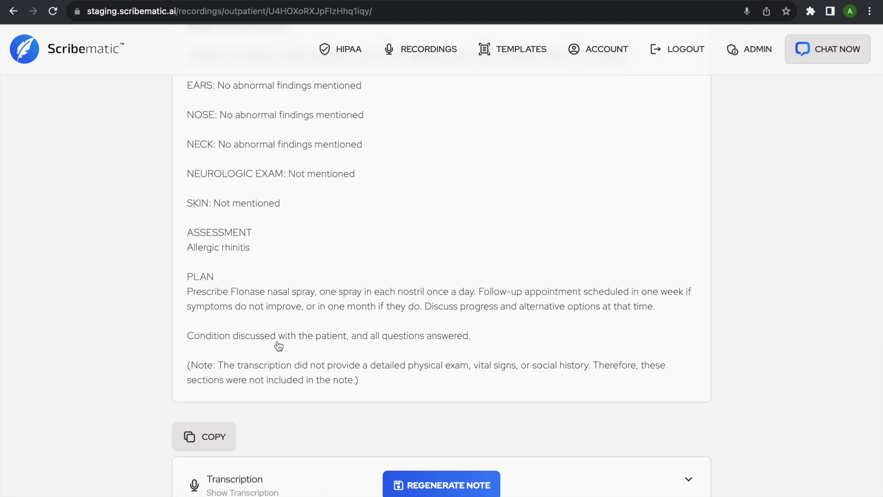
scroll(334, 310, "up", 10)
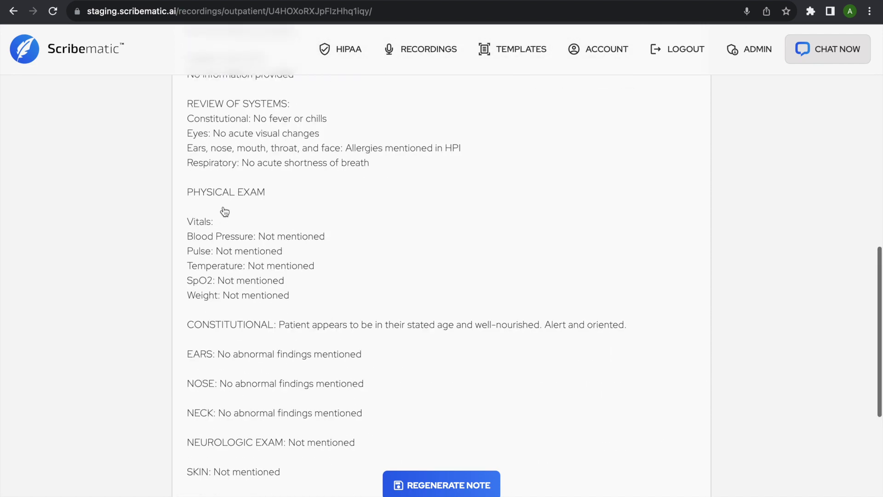
scroll(302, 138, "up", 20)
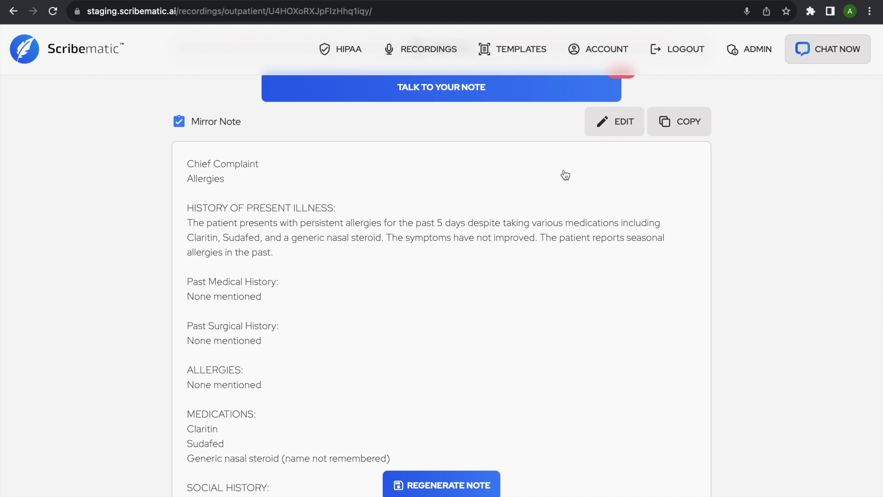
left_click(420, 49)
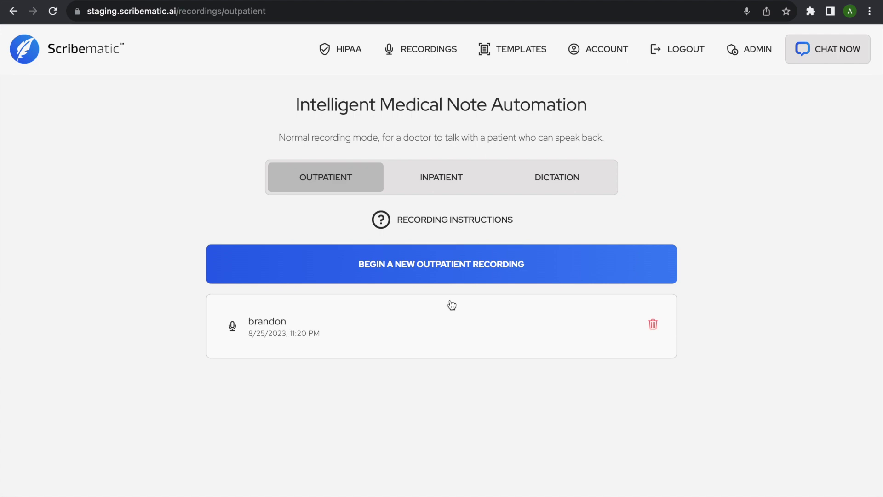
Create an outpatient recording named 'test', record a short spoken transcript, and stop recording.
left_click(429, 259)
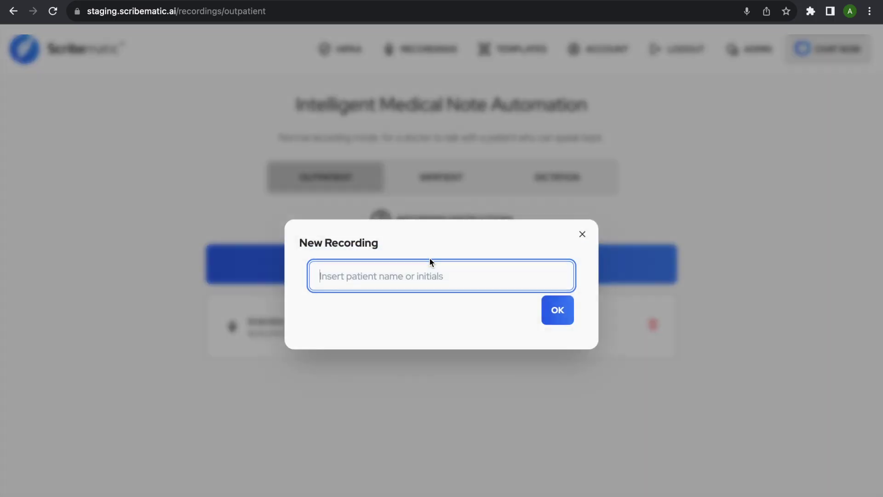
type("test")
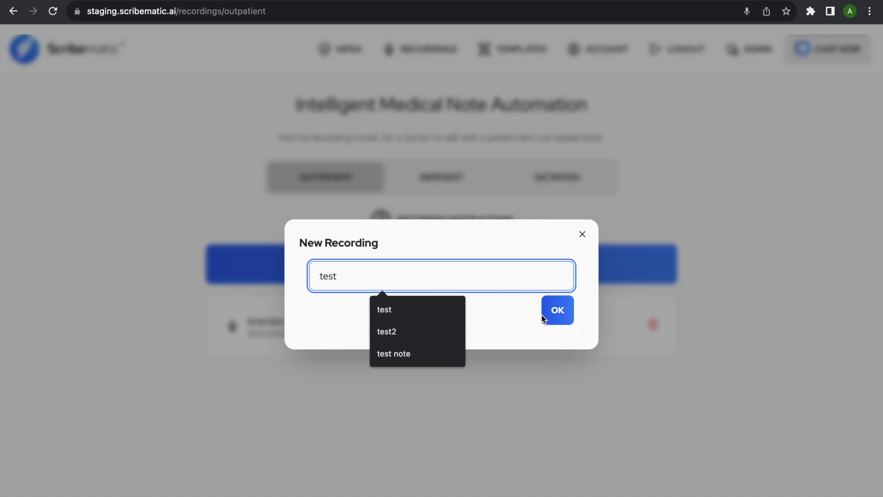
left_click(547, 313)
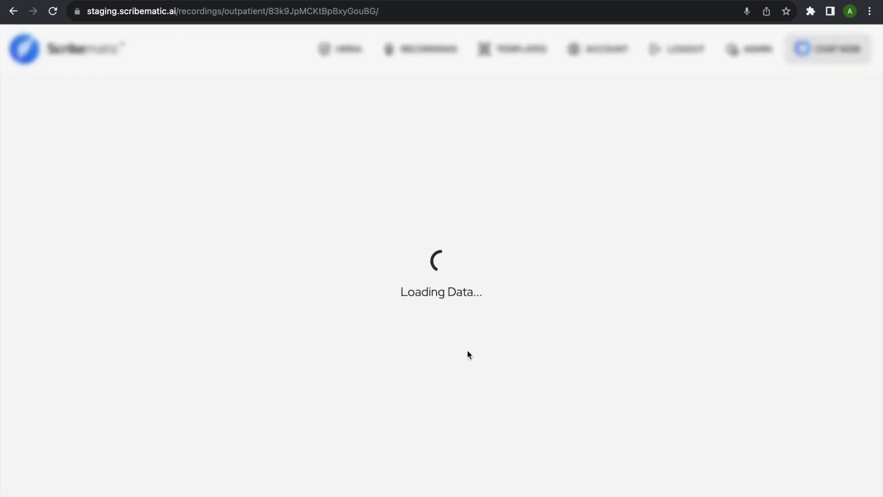
left_click(436, 462)
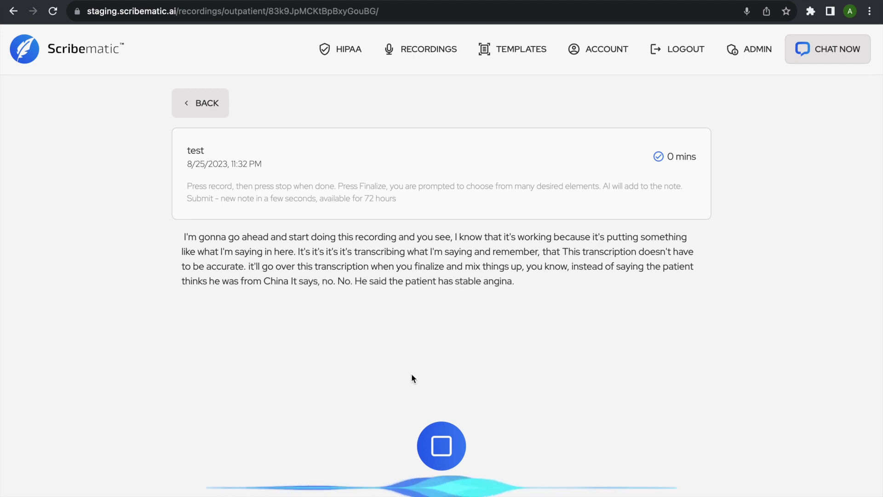
left_click(433, 442)
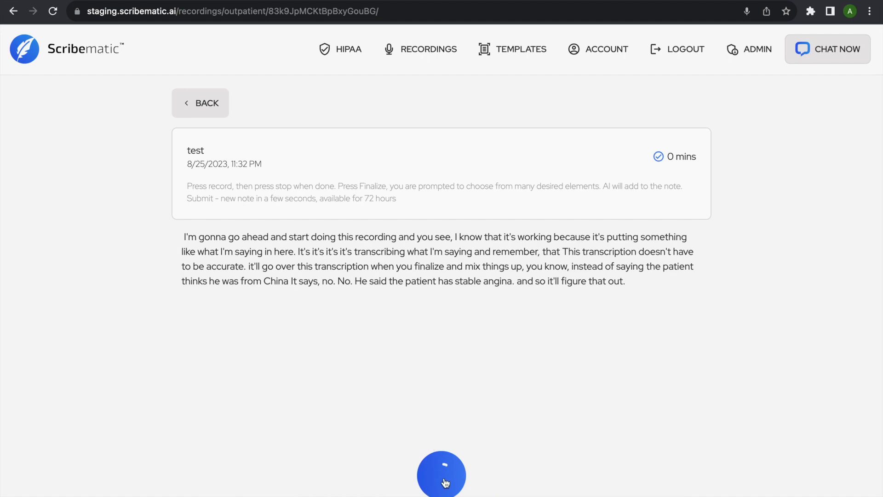
Create a new outpatient recording named '3', record briefly, and stop it.
left_click(205, 112)
left_click(363, 277)
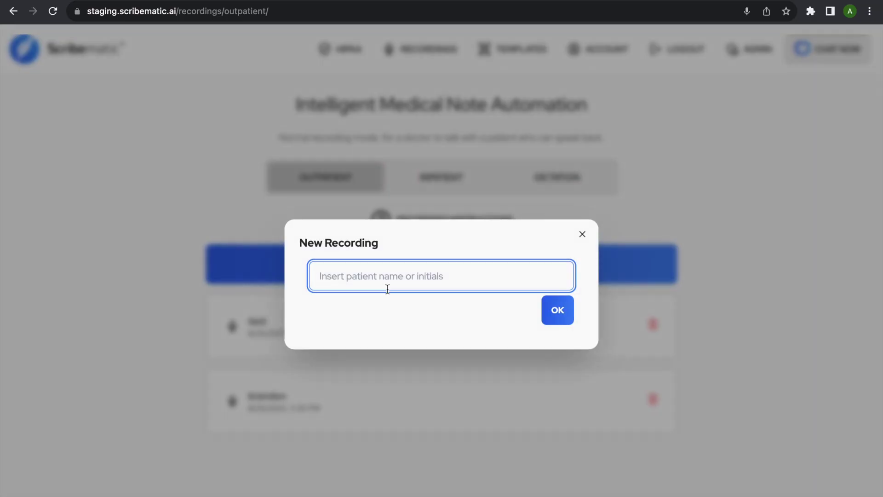
type("3")
key("Return")
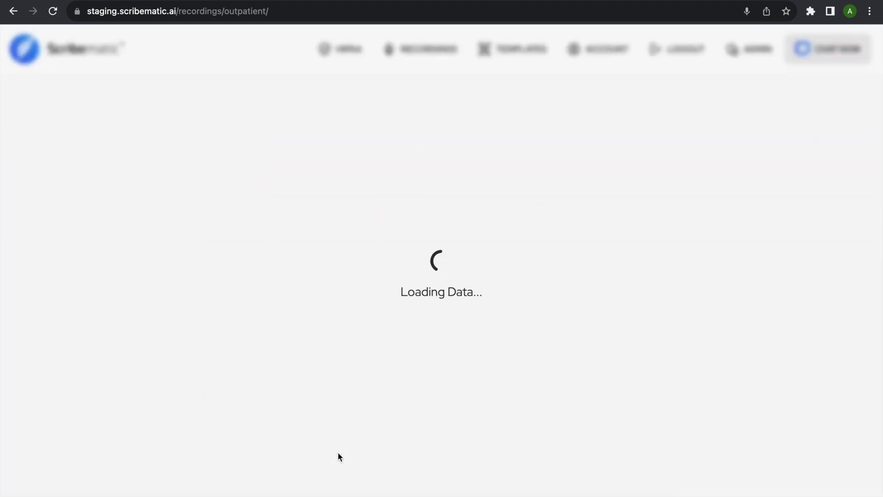
left_click(441, 482)
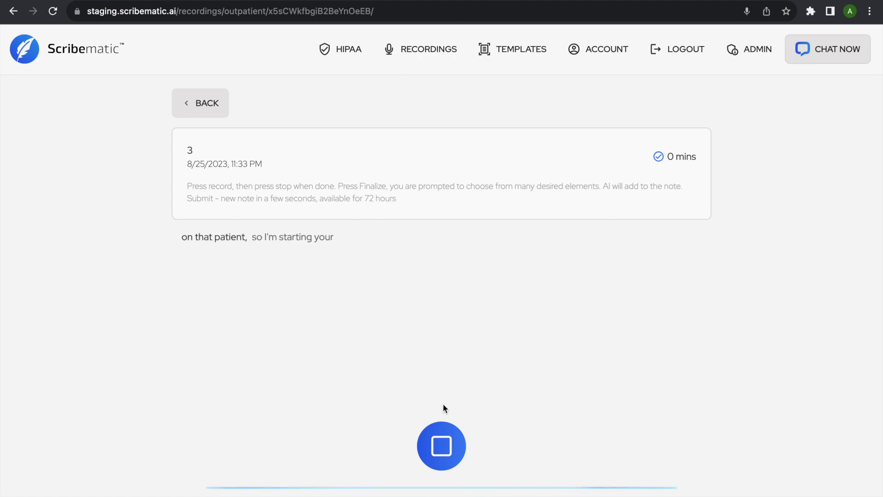
left_click(450, 441)
Resume and pause the 'test' recording, then cancel out of its Finalize options.
left_click(209, 114)
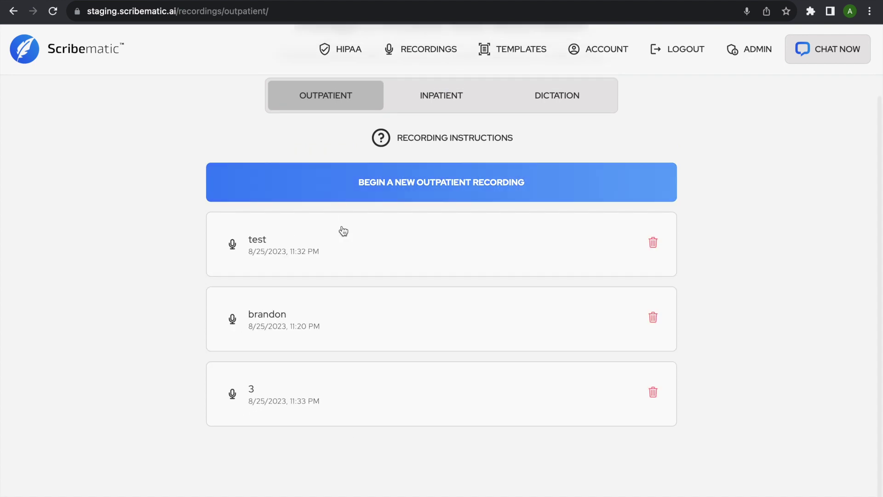
left_click(327, 262)
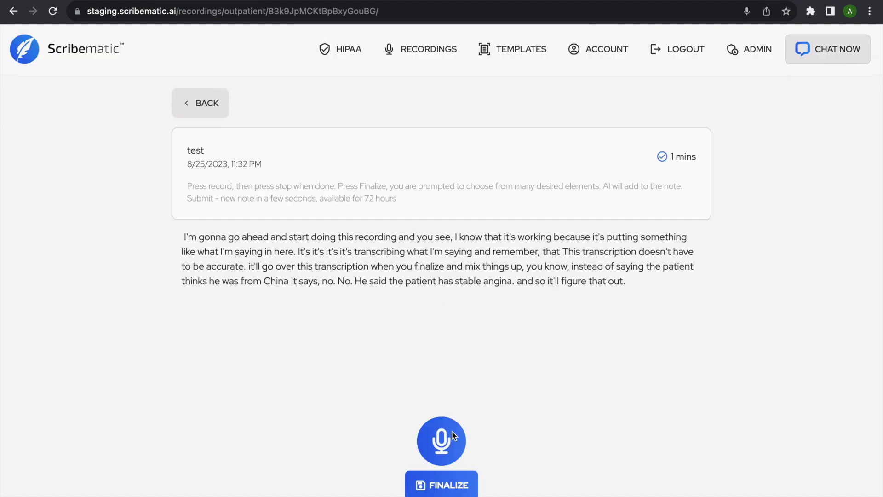
left_click(451, 453)
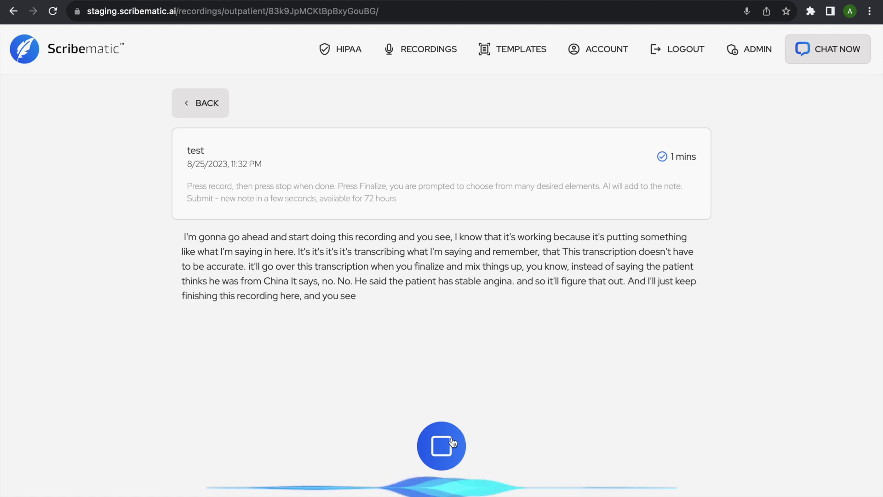
left_click(451, 443)
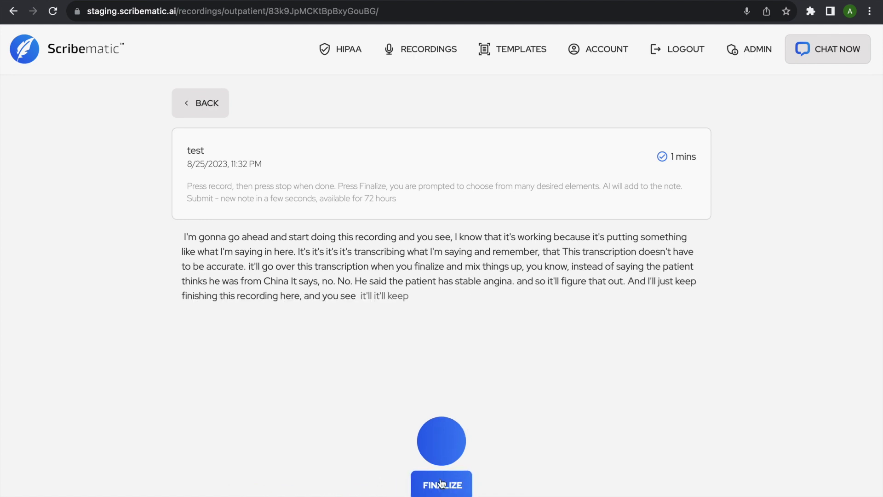
left_click(441, 486)
left_click(529, 387)
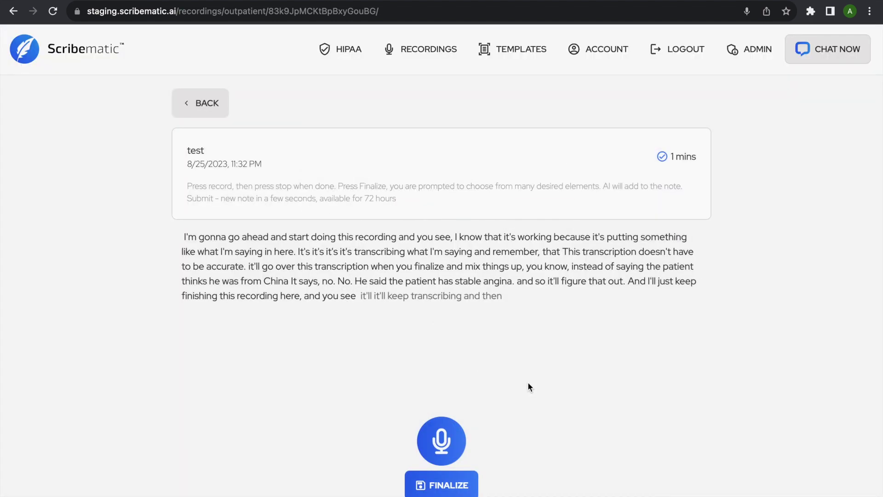